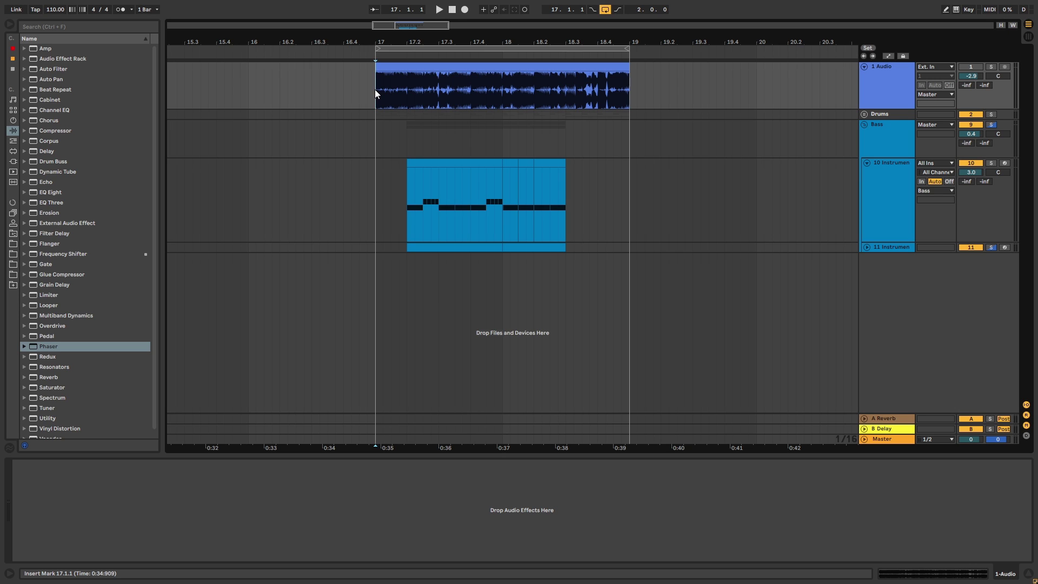
Solo the 1 Audio track to hear the original clip, then unsolo it and play the recreation.
{"action": "left_click", "coordinate": [991, 67]}
{"action": "key", "text": "space"}
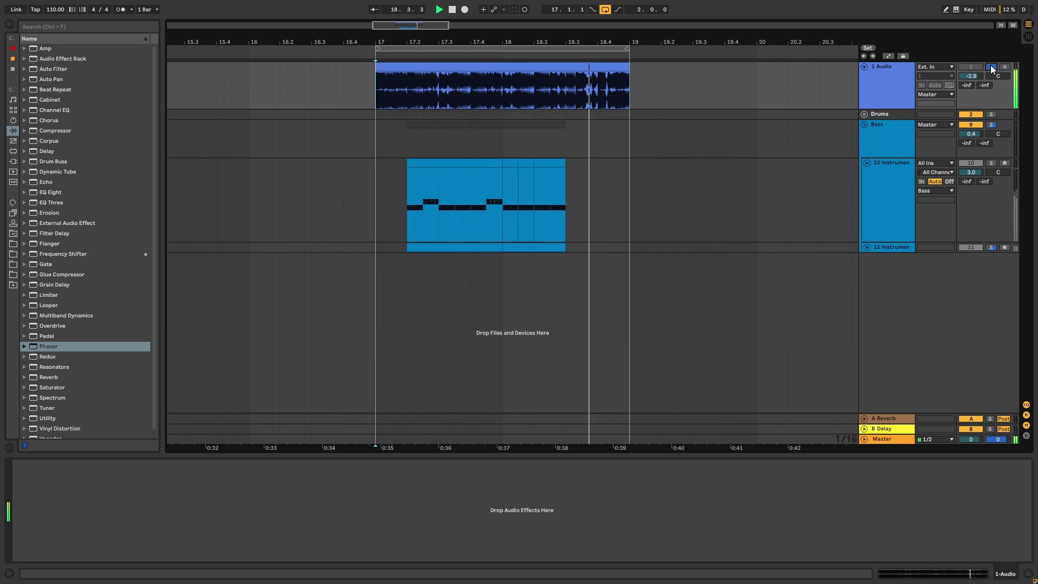
{"action": "key", "text": "space"}
{"action": "left_click", "coordinate": [991, 67]}
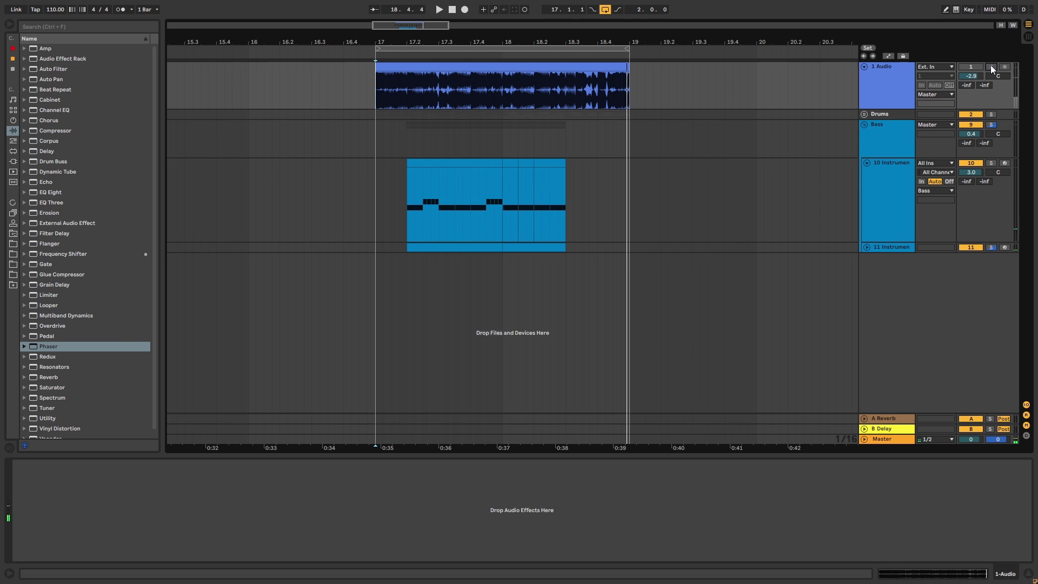
{"action": "key", "text": "space"}
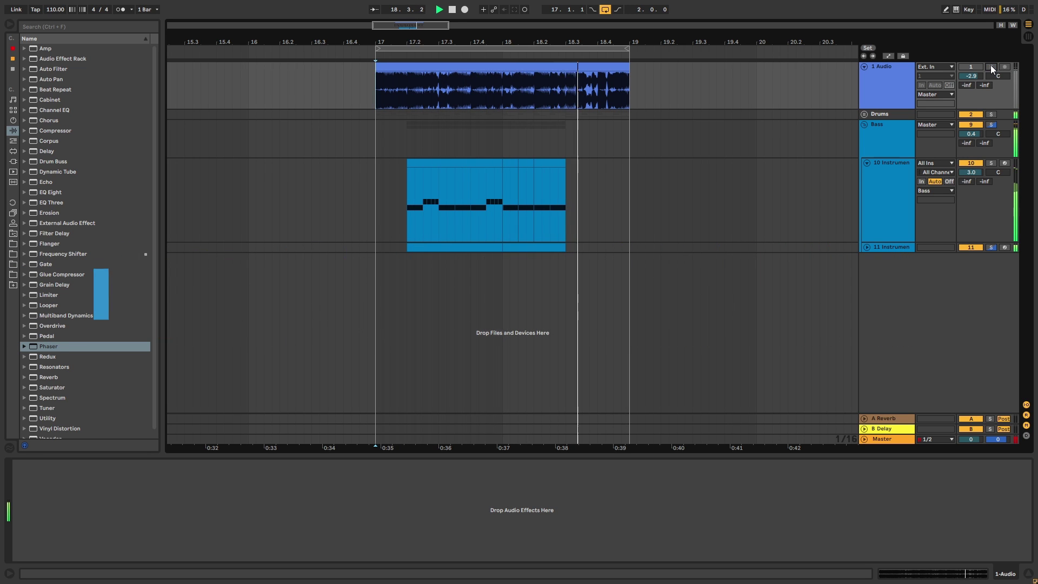
{"action": "key", "text": "space"}
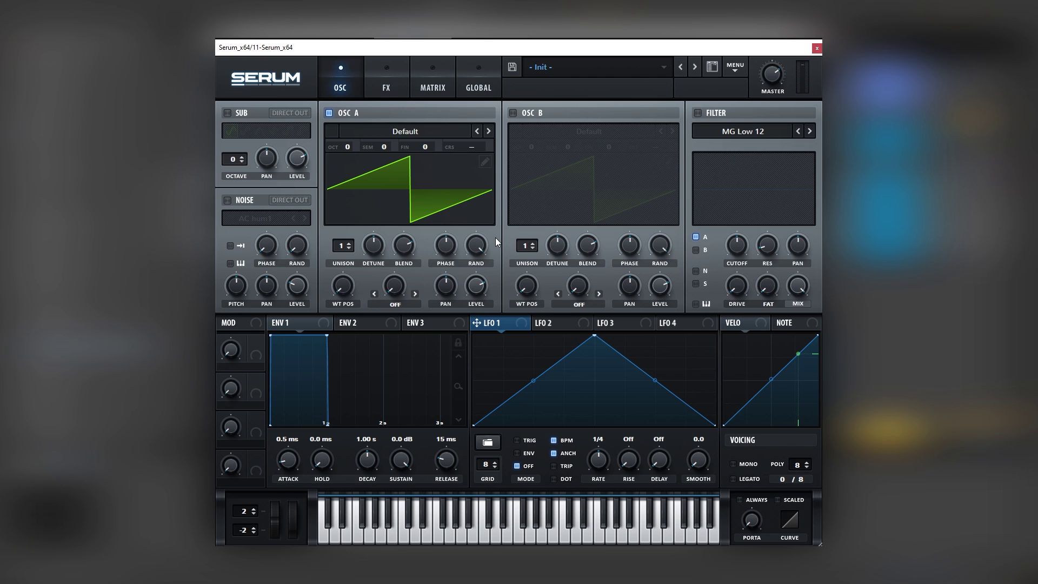
Load the Basic Shapes wavetable into OSC A and switch on the noise oscillator.
{"action": "left_click", "coordinate": [386, 135]}
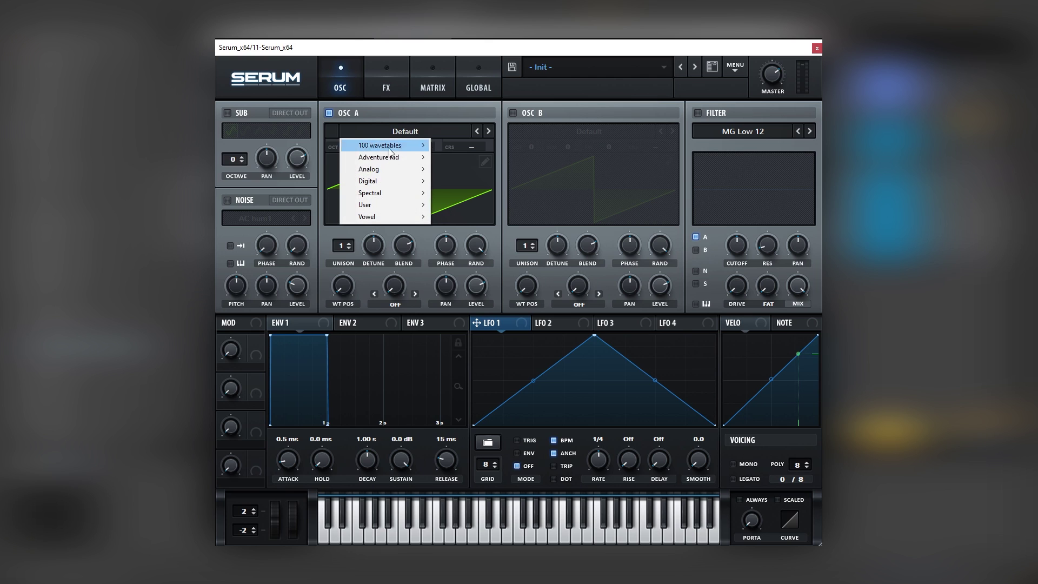
{"action": "mouse_move", "coordinate": [391, 166]}
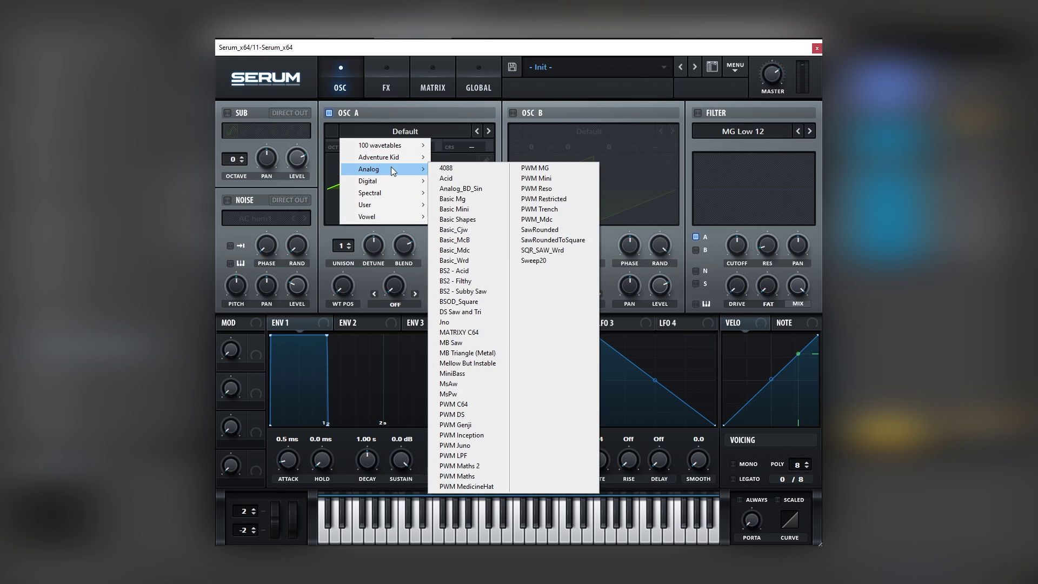
{"action": "left_click", "coordinate": [460, 220]}
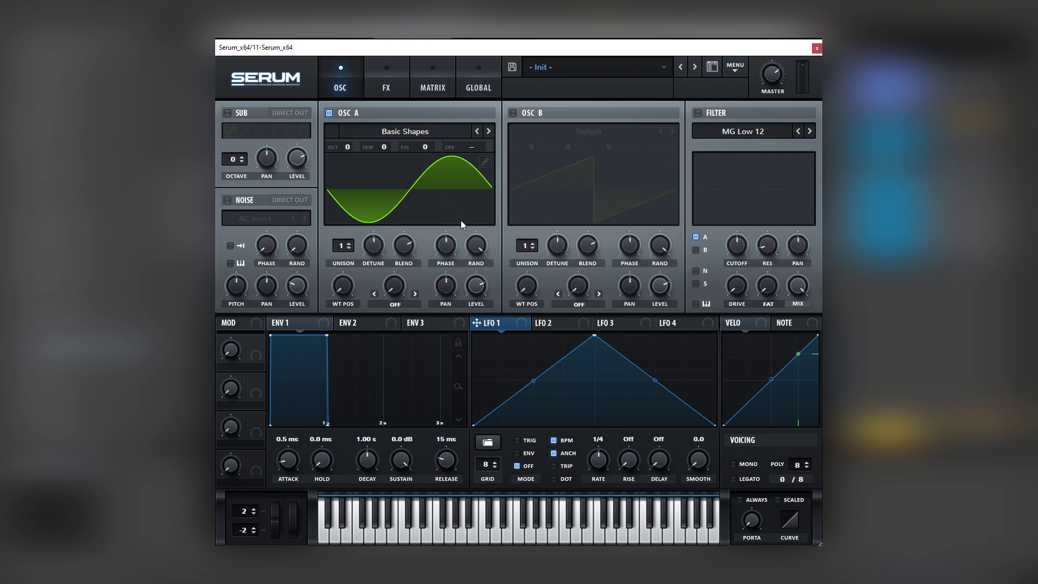
{"action": "left_click", "coordinate": [238, 204]}
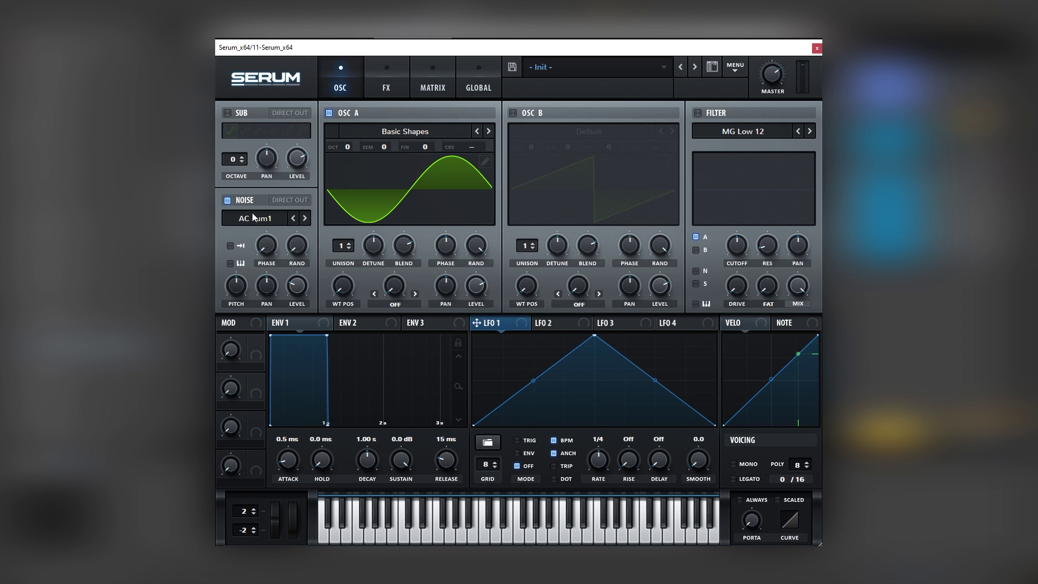
{"action": "key", "text": "space"}
Enable Distortion in the FX page with its drive pushed to about 94%.
{"action": "left_click", "coordinate": [374, 93]}
{"action": "left_click", "coordinate": [284, 134]}
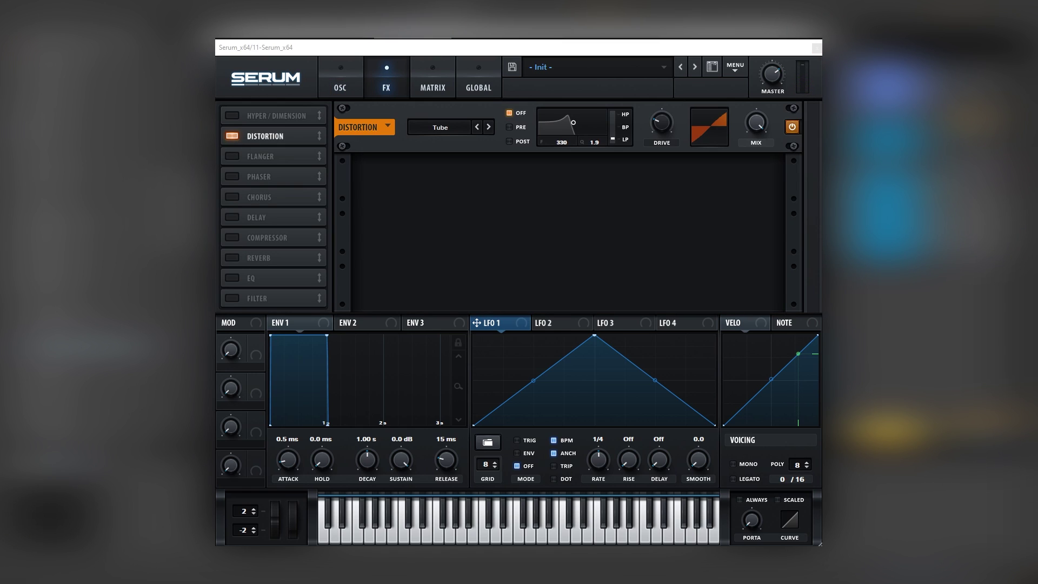
{"action": "left_click_drag", "start_coordinate": [662, 122], "coordinate": [686, 48]}
{"action": "left_click_drag", "start_coordinate": [652, 119], "coordinate": [653, 113]}
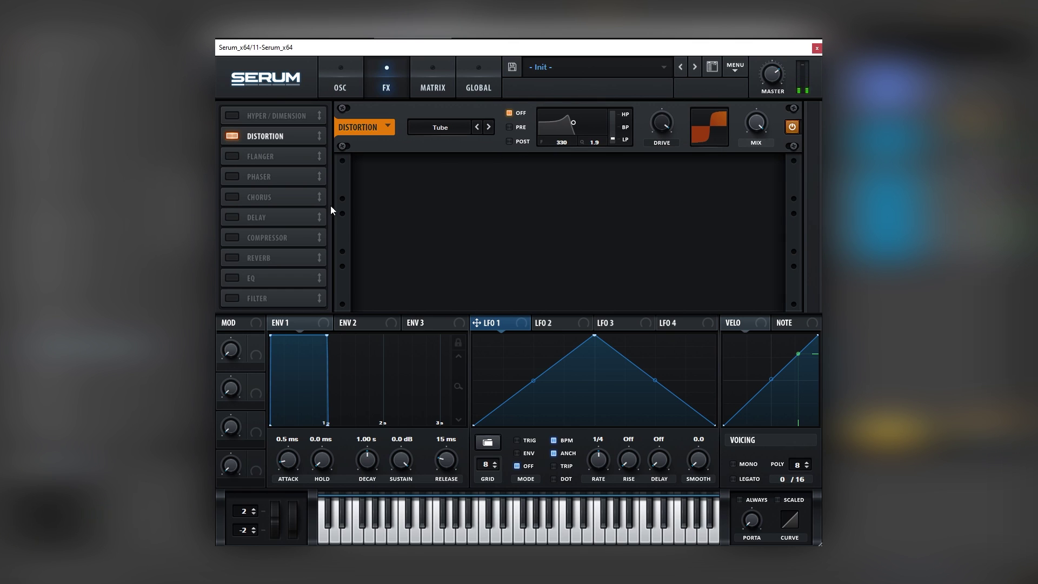
Add a multiband Compressor with +5.4 dB output gain.
{"action": "left_click", "coordinate": [232, 237]}
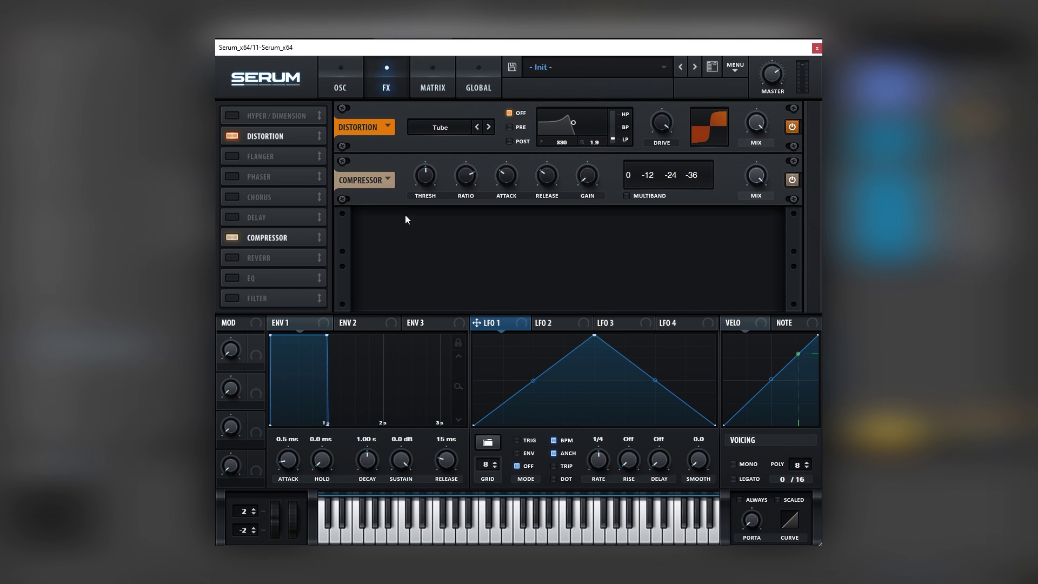
{"action": "left_click", "coordinate": [634, 196]}
{"action": "left_click_drag", "start_coordinate": [583, 178], "coordinate": [577, 123]}
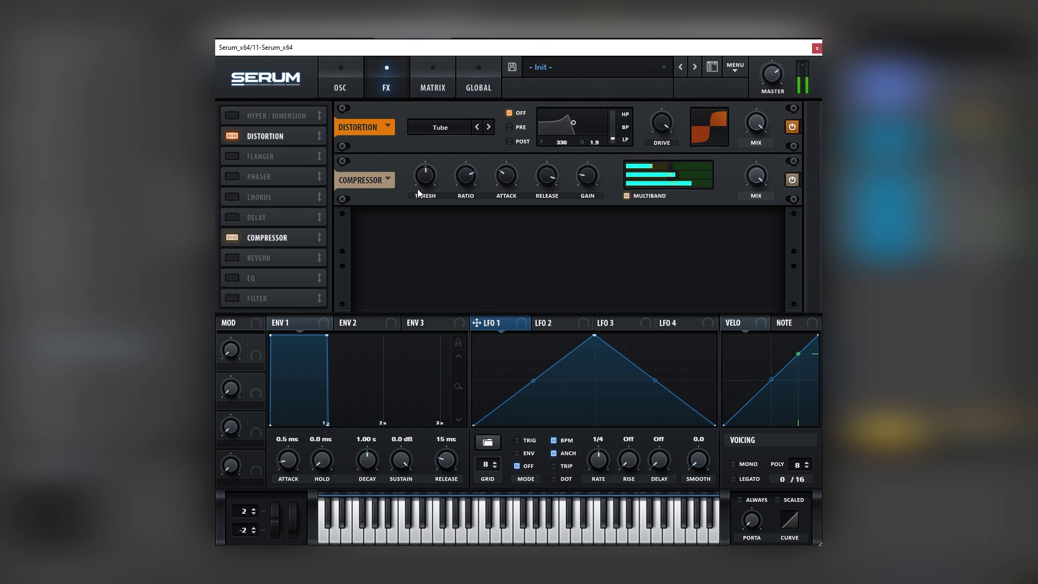
Enable Chorus after reverb with a high-pass filter at about 299 Hz.
{"action": "left_click", "coordinate": [231, 197]}
{"action": "left_click_drag", "start_coordinate": [231, 197], "coordinate": [256, 265]}
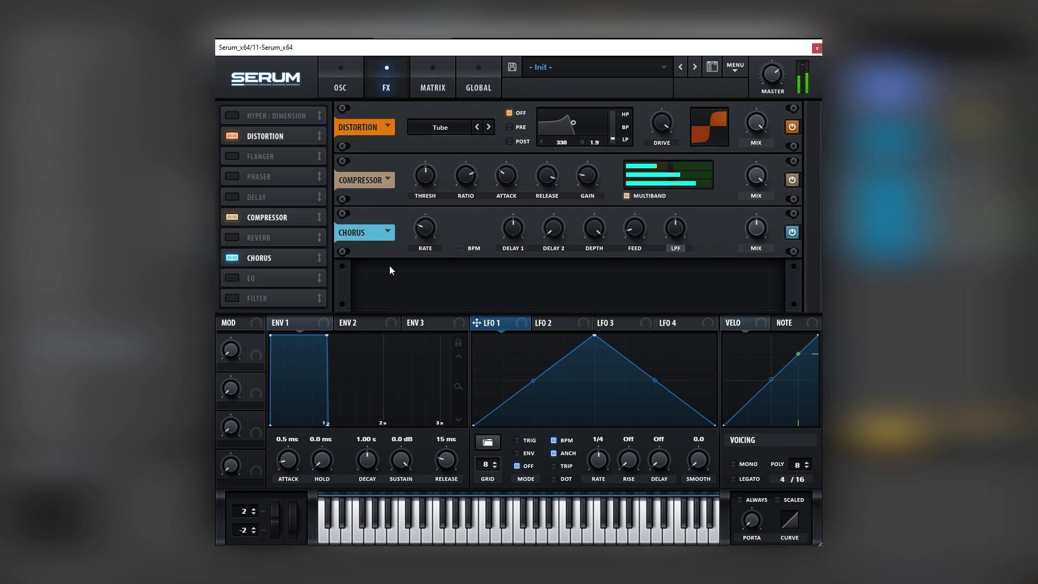
{"action": "left_click", "coordinate": [676, 247]}
{"action": "left_click_drag", "start_coordinate": [674, 226], "coordinate": [666, 244]}
{"action": "mouse_move", "coordinate": [756, 230]}
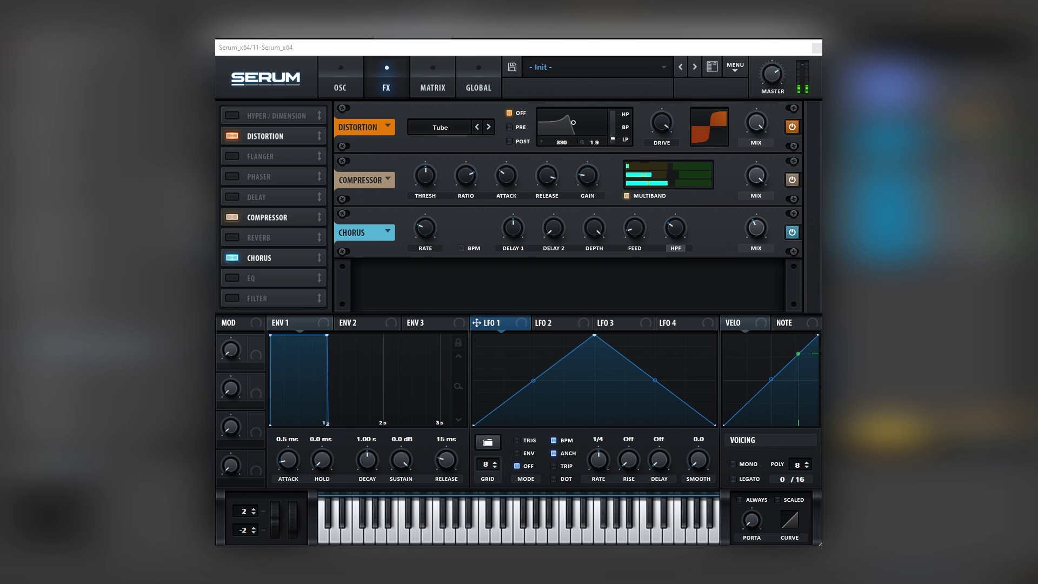
{"action": "left_click", "coordinate": [350, 88]}
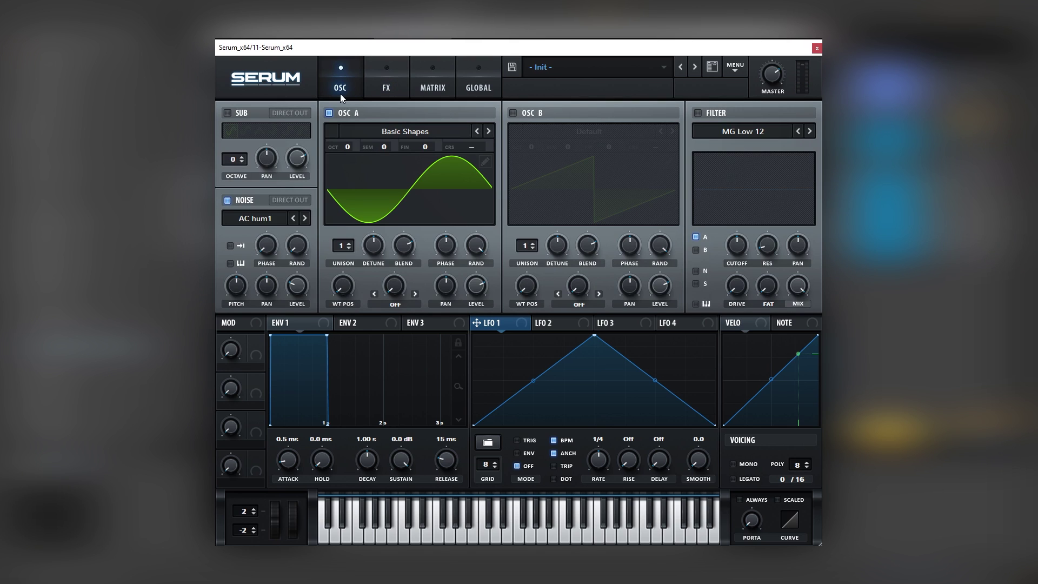
Route LFO 1 to OSC A level, shape it into an early-peak curve at 1/8, and route it to noise level.
{"action": "left_click", "coordinate": [554, 322]}
{"action": "left_click", "coordinate": [524, 325]}
{"action": "left_click_drag", "start_coordinate": [506, 325], "coordinate": [477, 242]}
{"action": "left_click_drag", "start_coordinate": [595, 336], "coordinate": [505, 336]}
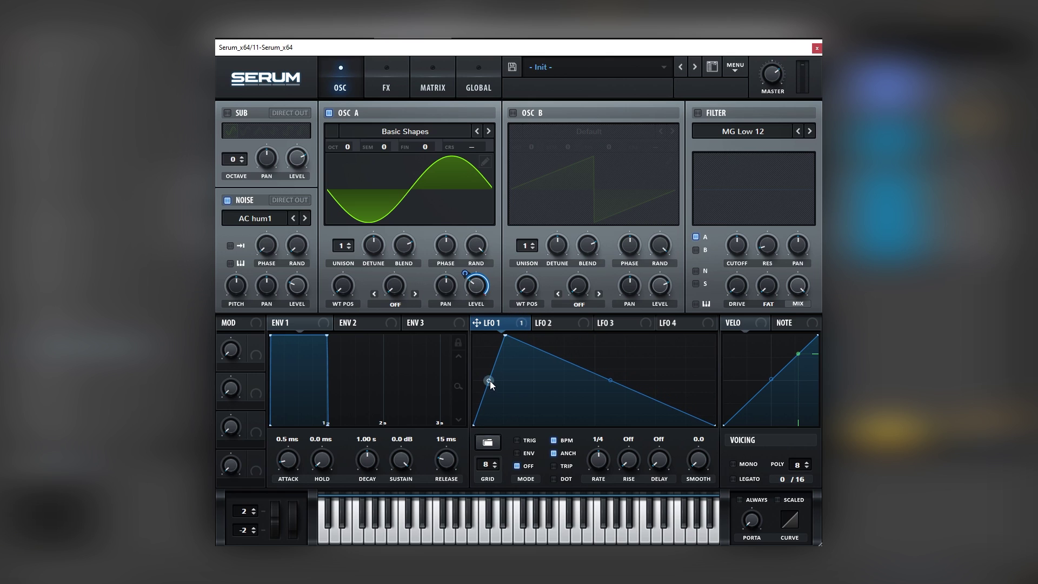
{"action": "left_click_drag", "start_coordinate": [490, 380], "coordinate": [490, 368]}
{"action": "left_click_drag", "start_coordinate": [611, 383], "coordinate": [612, 399]}
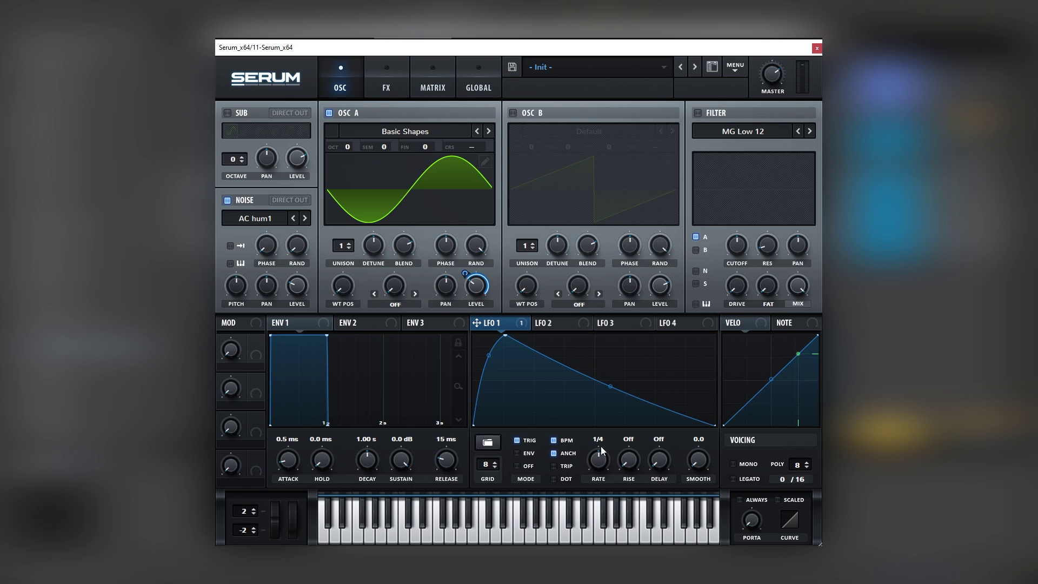
{"action": "left_click_drag", "start_coordinate": [603, 449], "coordinate": [603, 445]}
{"action": "left_click_drag", "start_coordinate": [476, 322], "coordinate": [290, 274]}
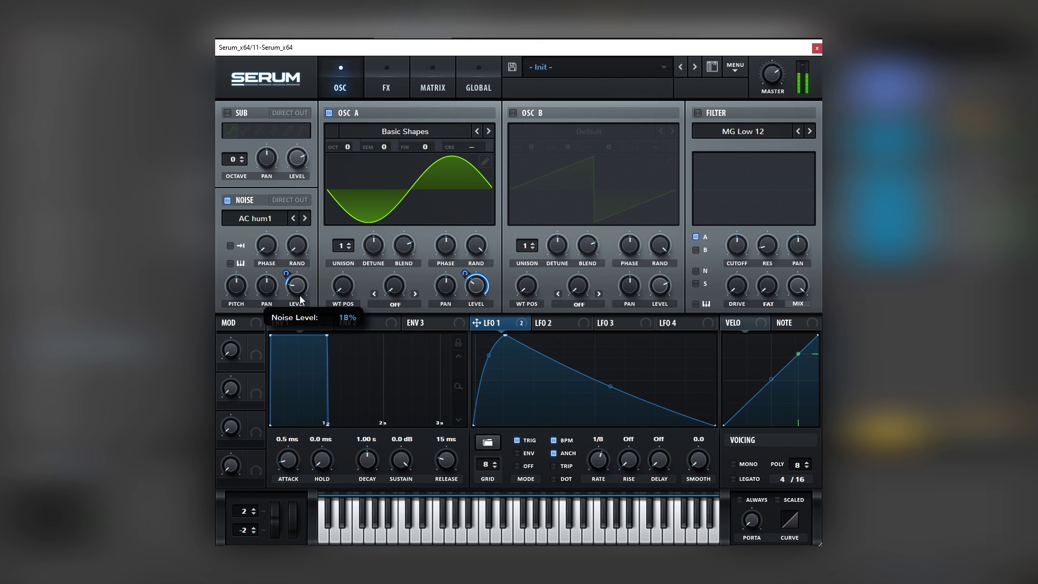
Load the AlphaNz noise sample.
{"action": "left_click", "coordinate": [259, 221]}
{"action": "mouse_move", "coordinate": [262, 233]}
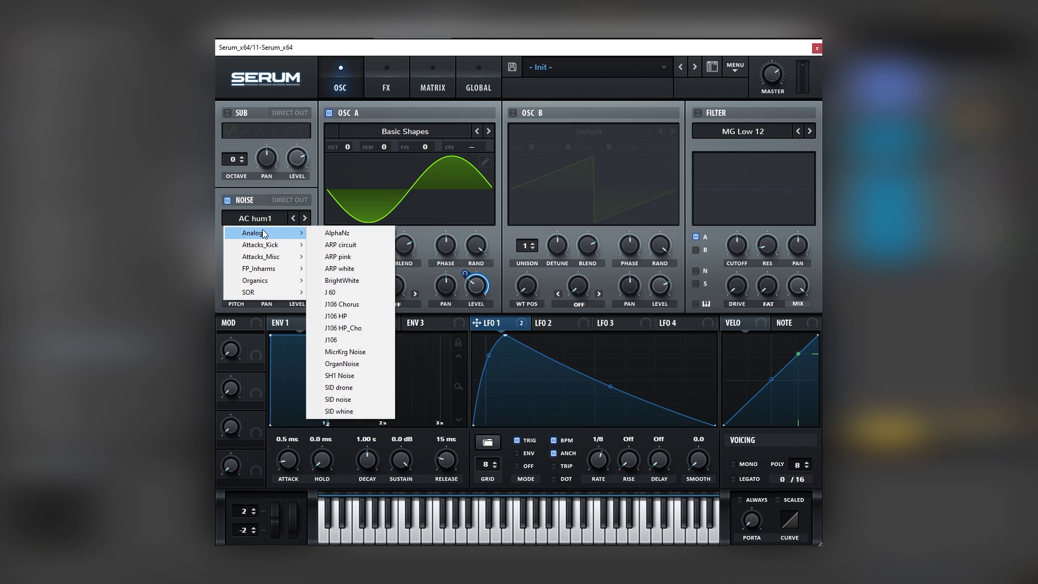
{"action": "left_click", "coordinate": [334, 238]}
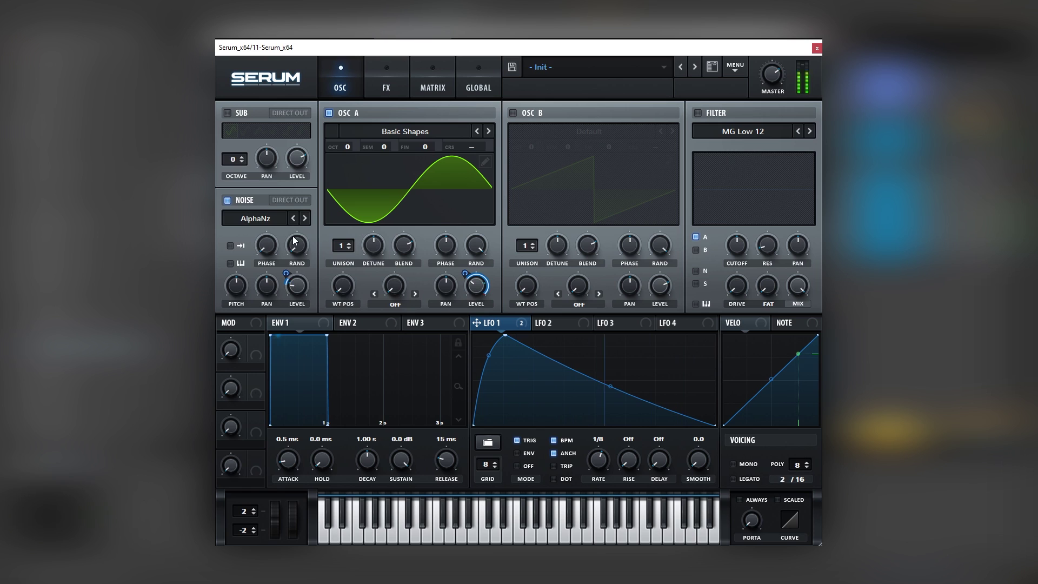
Enable the filter as LH 12 with cutoff near 2880 Hz and second frequency at 6%.
{"action": "left_click", "coordinate": [698, 114]}
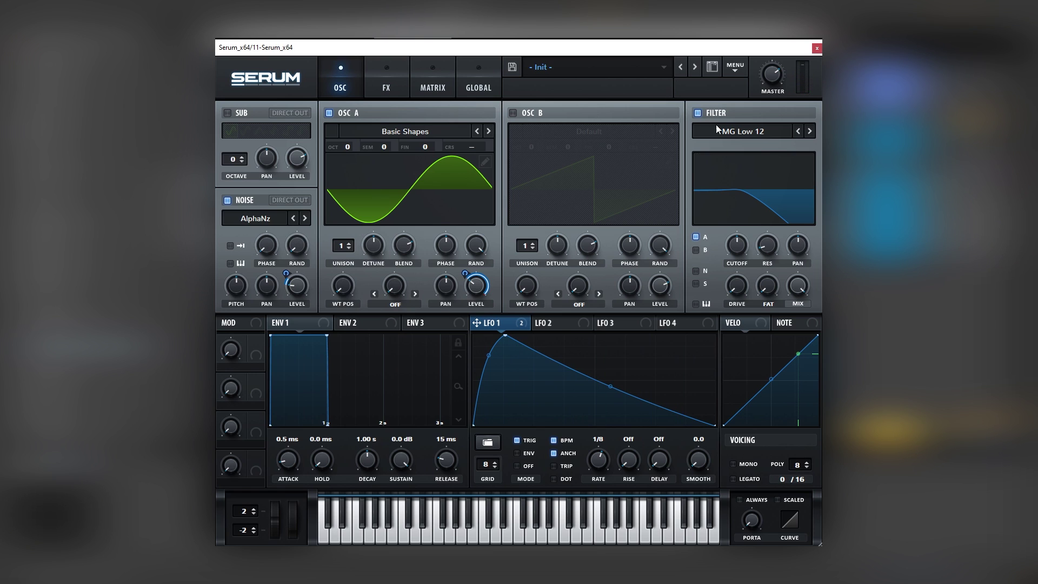
{"action": "left_click", "coordinate": [718, 128]}
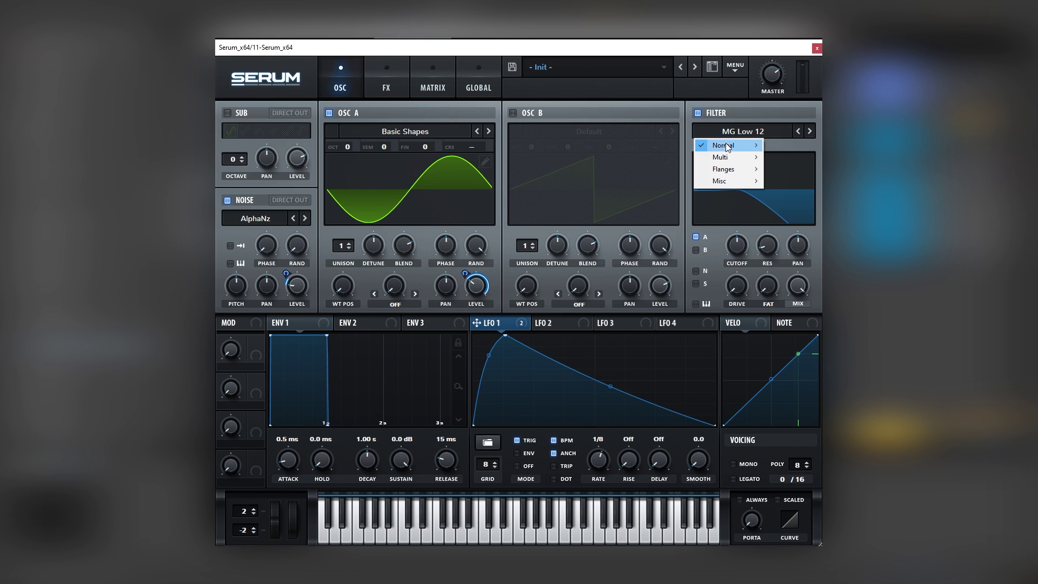
{"action": "mouse_move", "coordinate": [742, 160]}
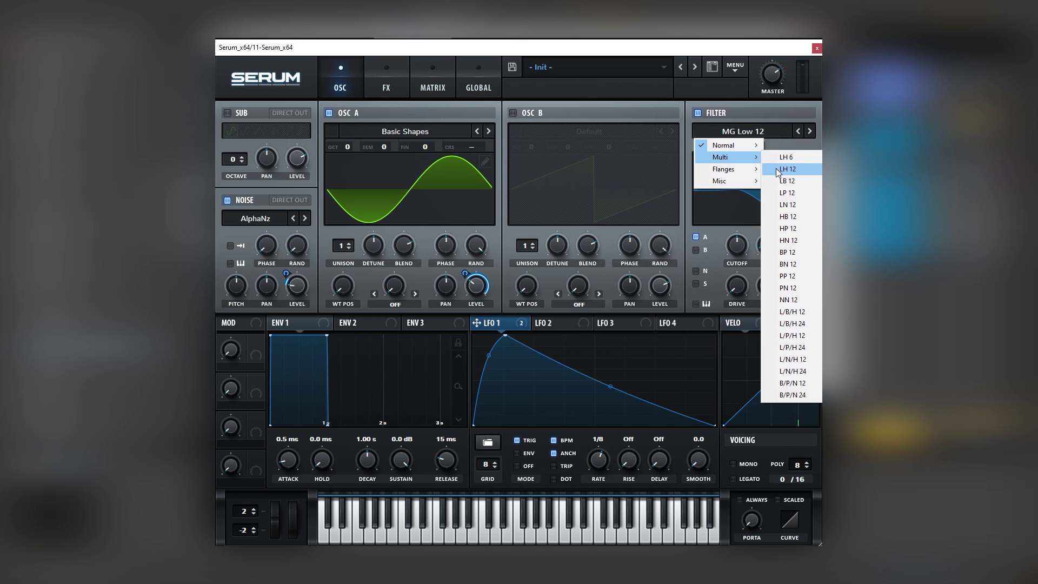
{"action": "left_click", "coordinate": [806, 169]}
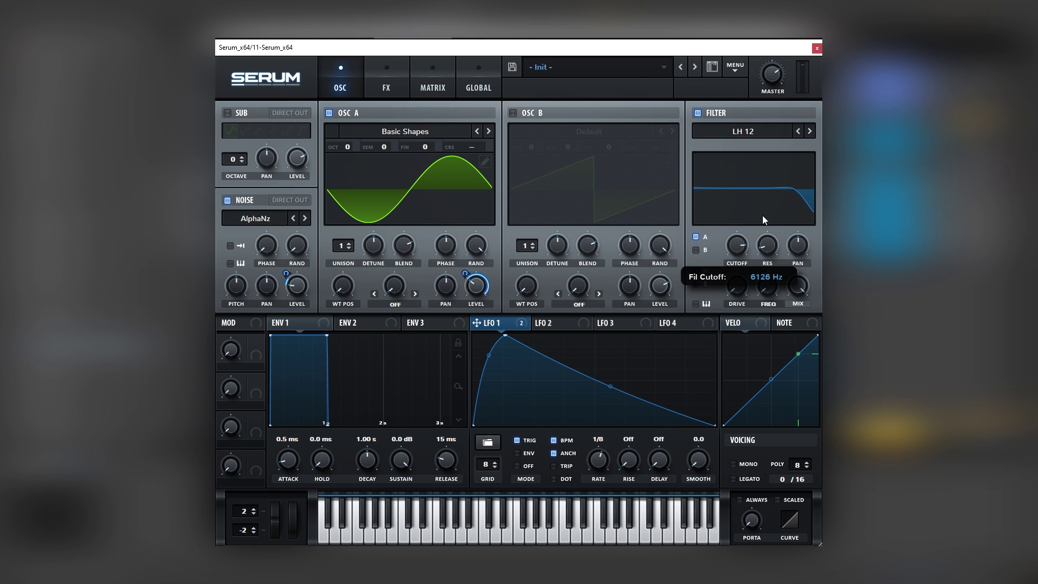
{"action": "mouse_move", "coordinate": [763, 216]}
{"action": "left_mouse_down"}
{"action": "mouse_move", "coordinate": [746, 237]}
{"action": "mouse_move", "coordinate": [754, 224]}
{"action": "left_mouse_up"}
{"action": "left_click_drag", "start_coordinate": [762, 289], "coordinate": [788, 239]}
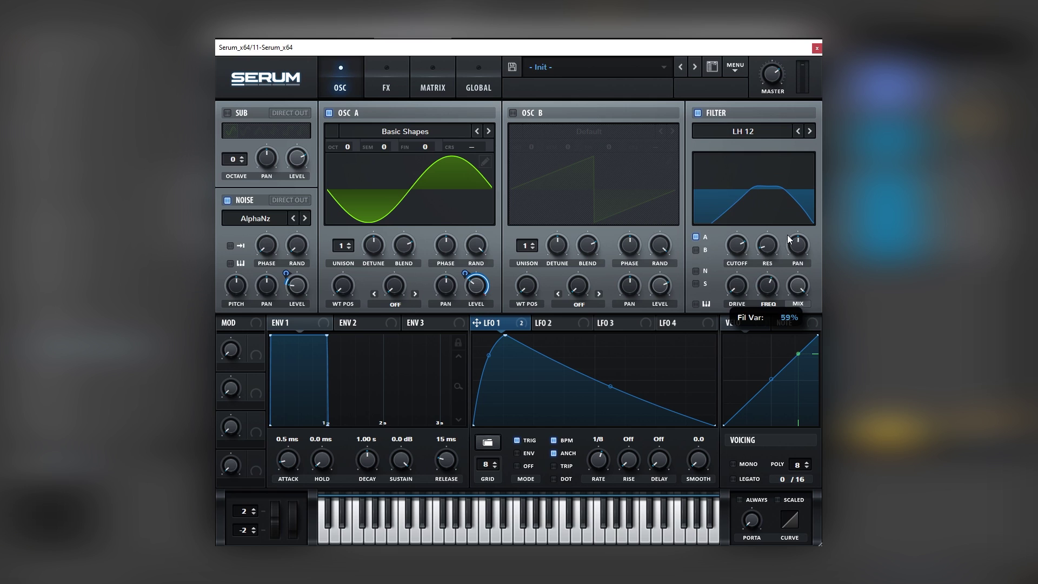
Route the filter to the noise layer instead of OSC A and raise its cutoff.
{"action": "left_click", "coordinate": [696, 237]}
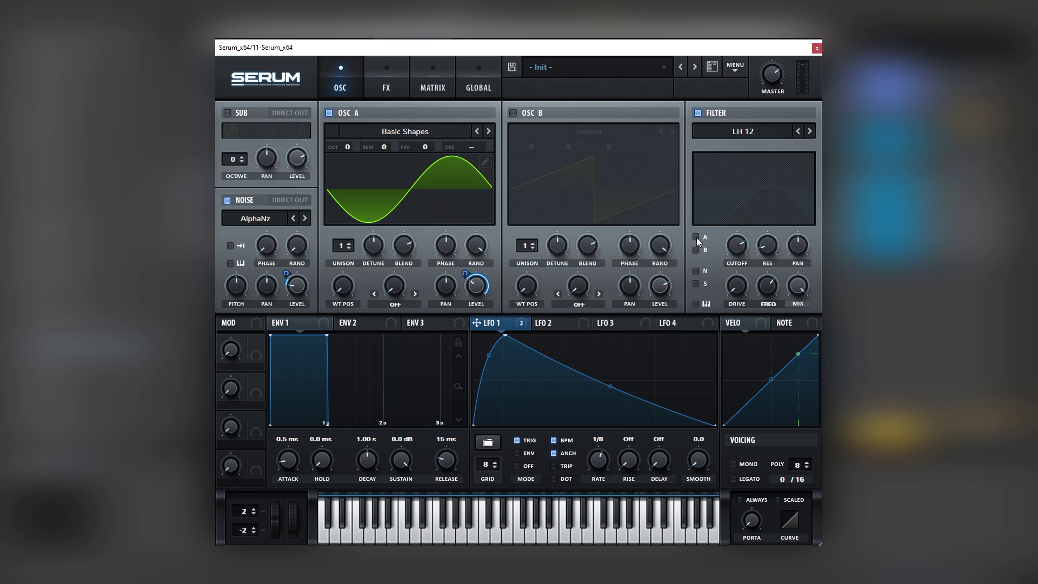
{"action": "left_click", "coordinate": [697, 270]}
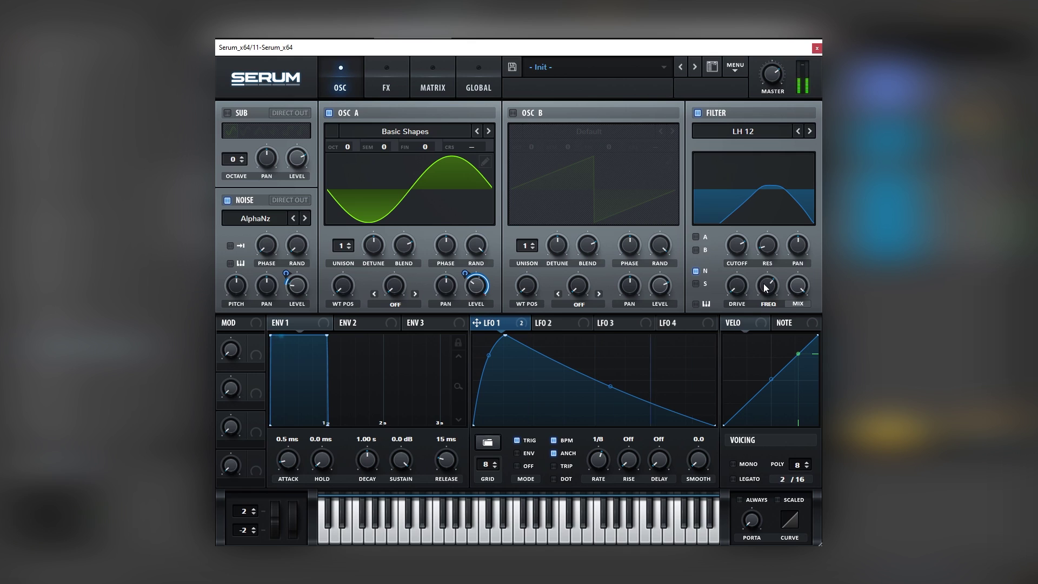
{"action": "left_click_drag", "start_coordinate": [738, 248], "coordinate": [741, 235]}
{"action": "key", "text": "space"}
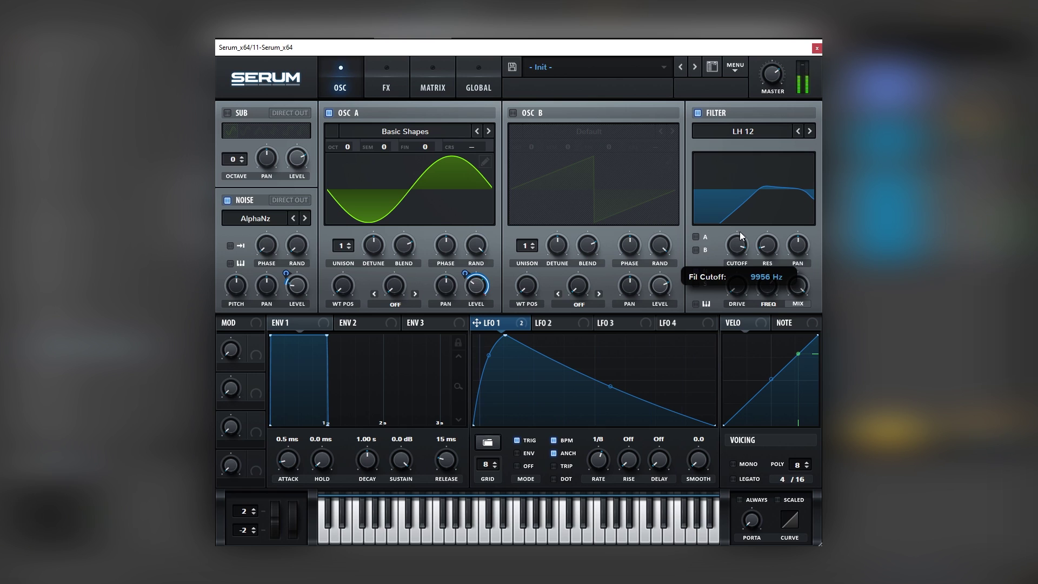
Raise the filter's FREQ variation to 89% and add about 49% drive.
{"action": "mouse_move", "coordinate": [769, 277]}
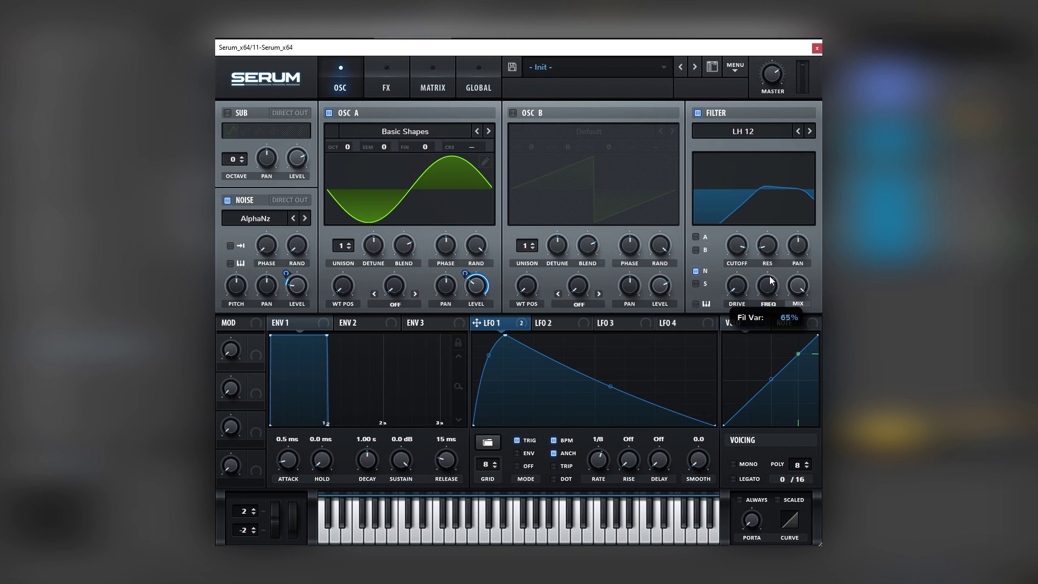
{"action": "left_click_drag", "start_coordinate": [772, 280], "coordinate": [771, 274]}
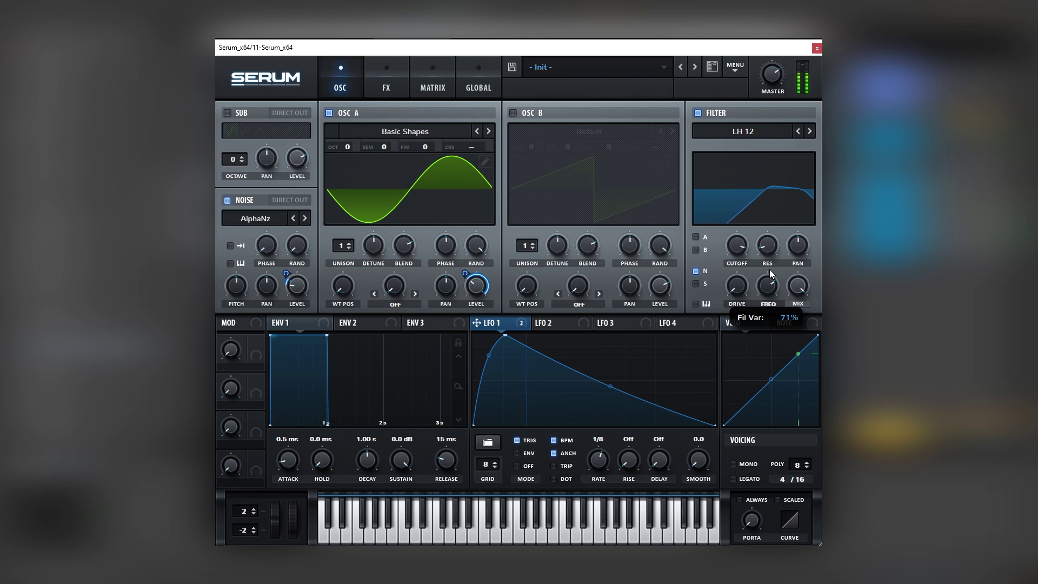
{"action": "mouse_move", "coordinate": [770, 277]}
{"action": "mouse_move", "coordinate": [772, 280]}
{"action": "left_mouse_down"}
{"action": "mouse_move", "coordinate": [777, 262]}
{"action": "mouse_move", "coordinate": [763, 293]}
{"action": "left_mouse_up"}
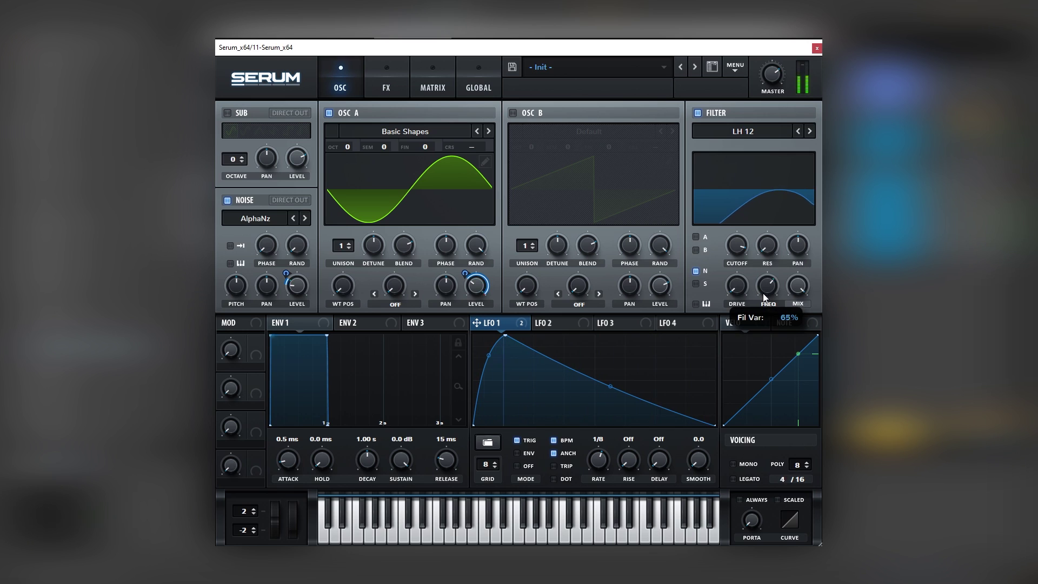
{"action": "mouse_move", "coordinate": [744, 249]}
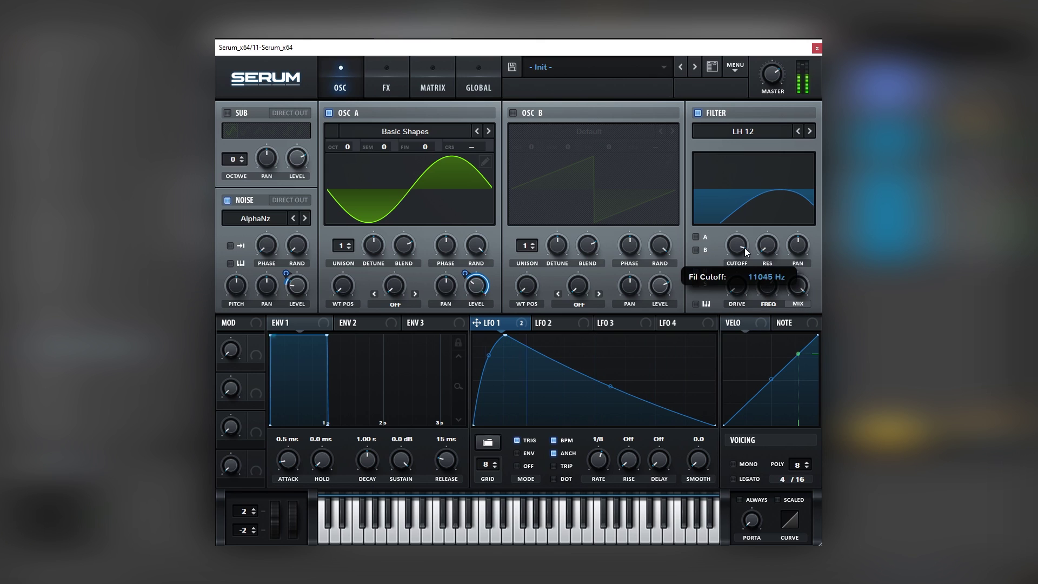
{"action": "mouse_move", "coordinate": [741, 286]}
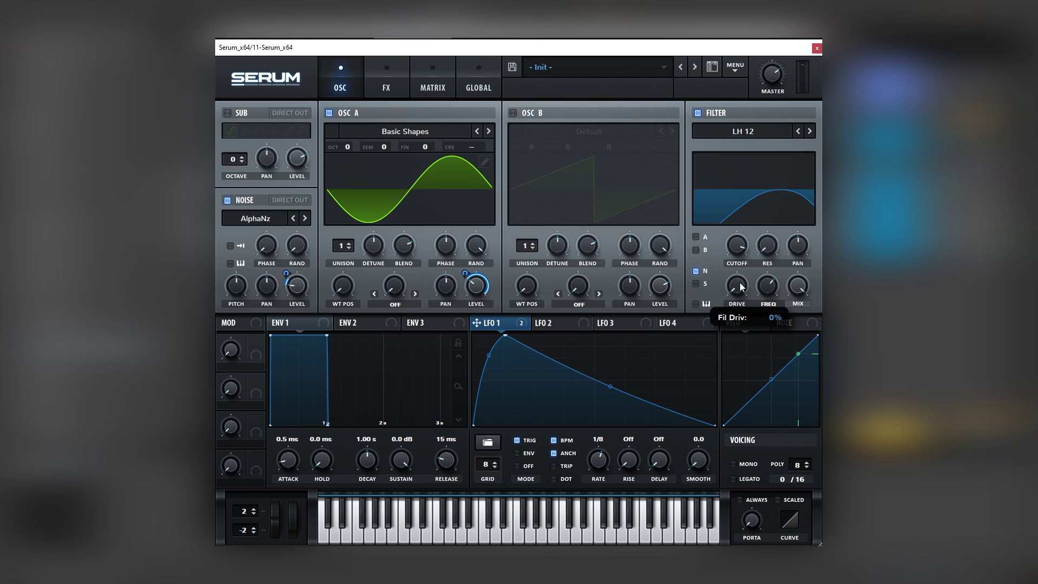
{"action": "left_click_drag", "start_coordinate": [741, 287], "coordinate": [750, 266]}
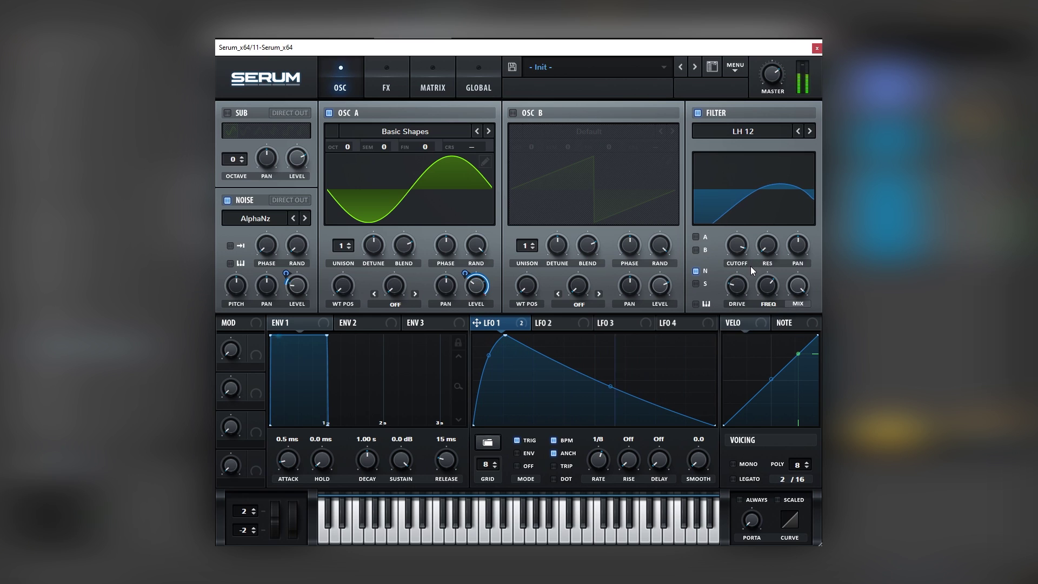
{"action": "left_click", "coordinate": [886, 211]}
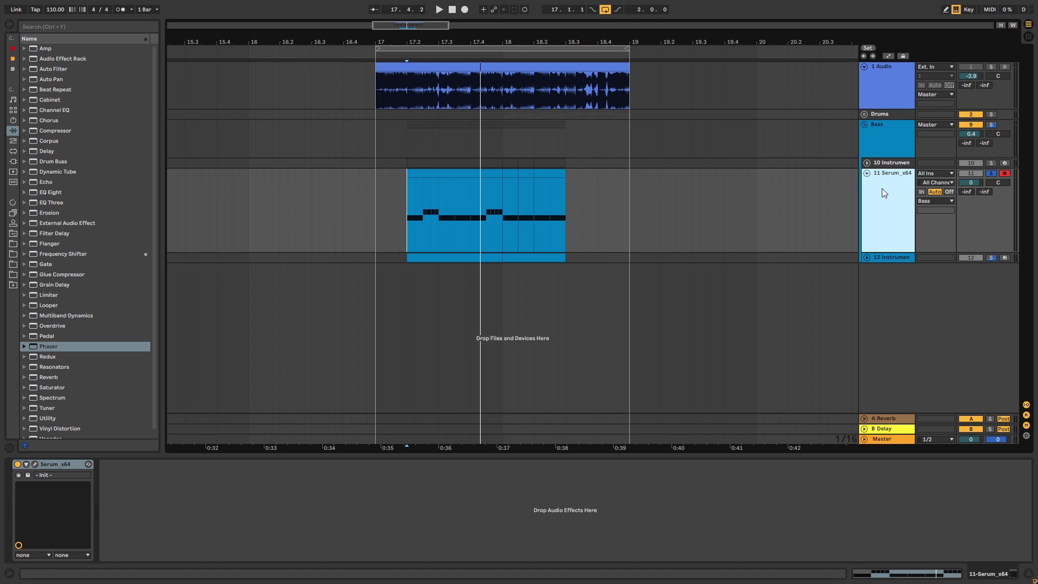
Add a Saturator to the Serum track at 6.86 dB drive and lower the track volume.
{"action": "scroll", "coordinate": [90, 337], "scroll_direction": "down", "scroll_amount": 1}
{"action": "left_click", "coordinate": [90, 339]}
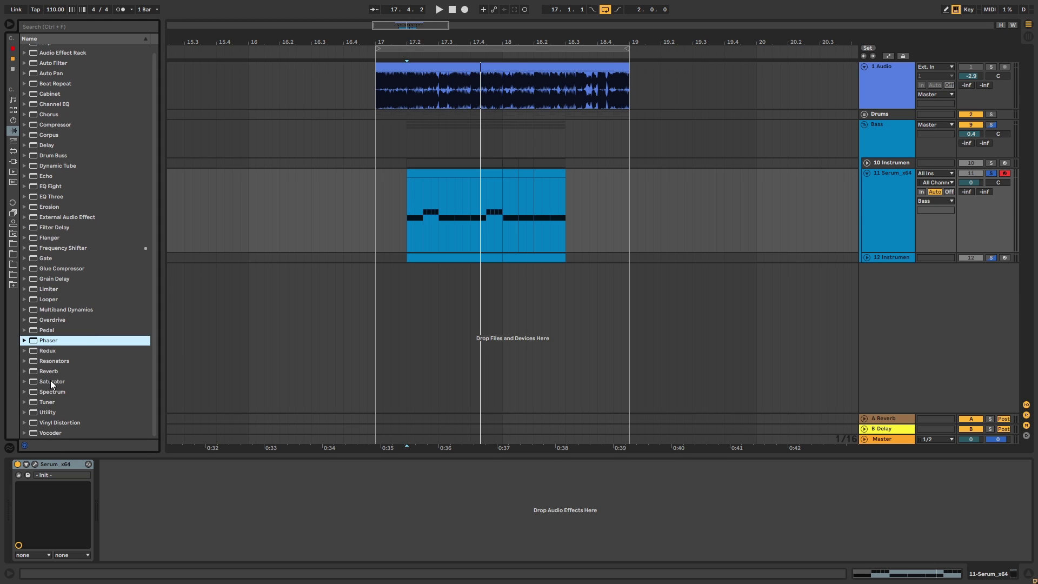
{"action": "left_click_drag", "start_coordinate": [50, 381], "coordinate": [402, 224]}
{"action": "left_click_drag", "start_coordinate": [112, 491], "coordinate": [113, 481]}
{"action": "key", "text": "space"}
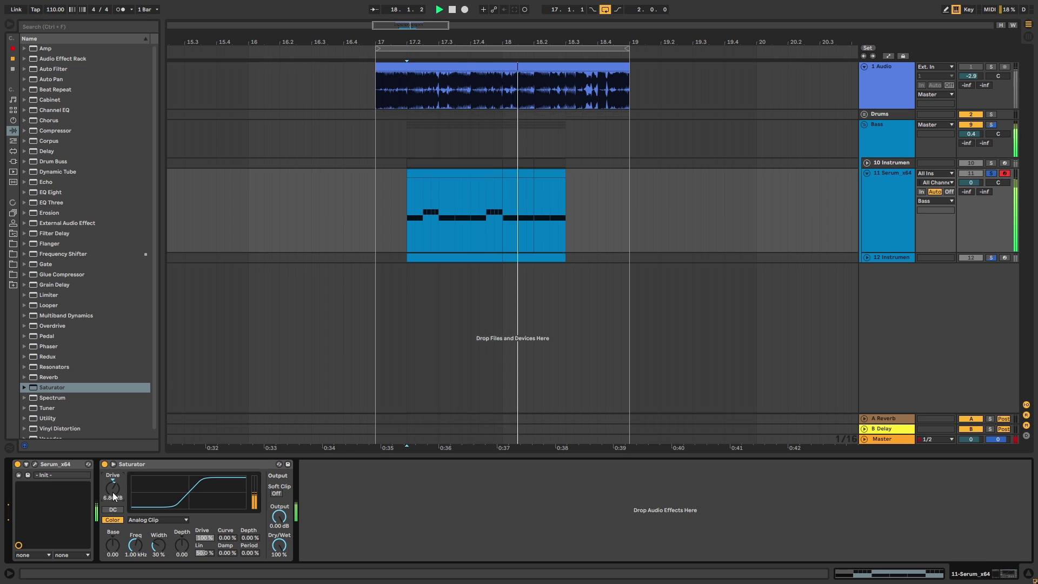
{"action": "left_click_drag", "start_coordinate": [971, 182], "coordinate": [971, 188]}
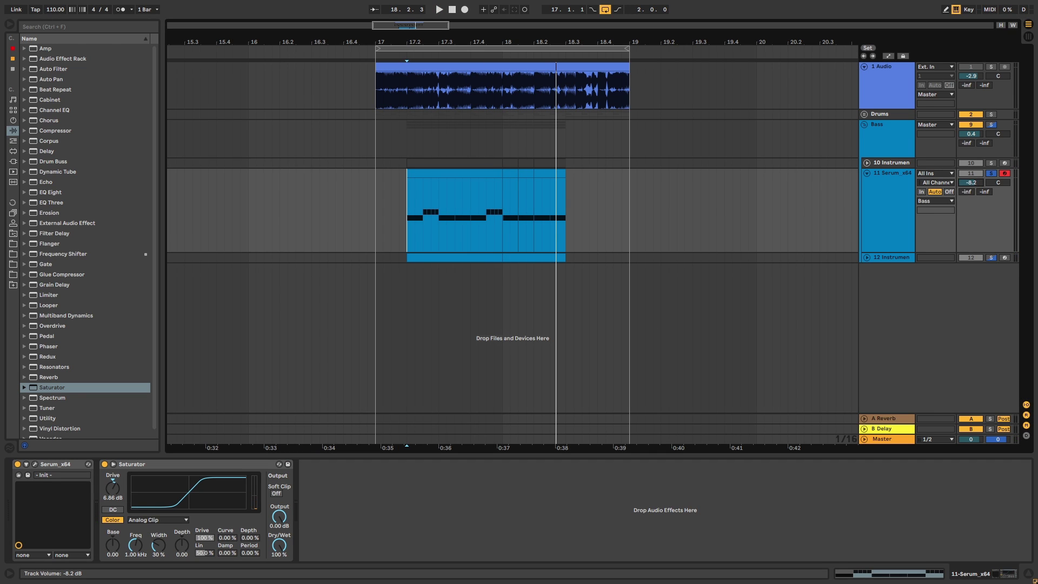
{"action": "key", "text": "space"}
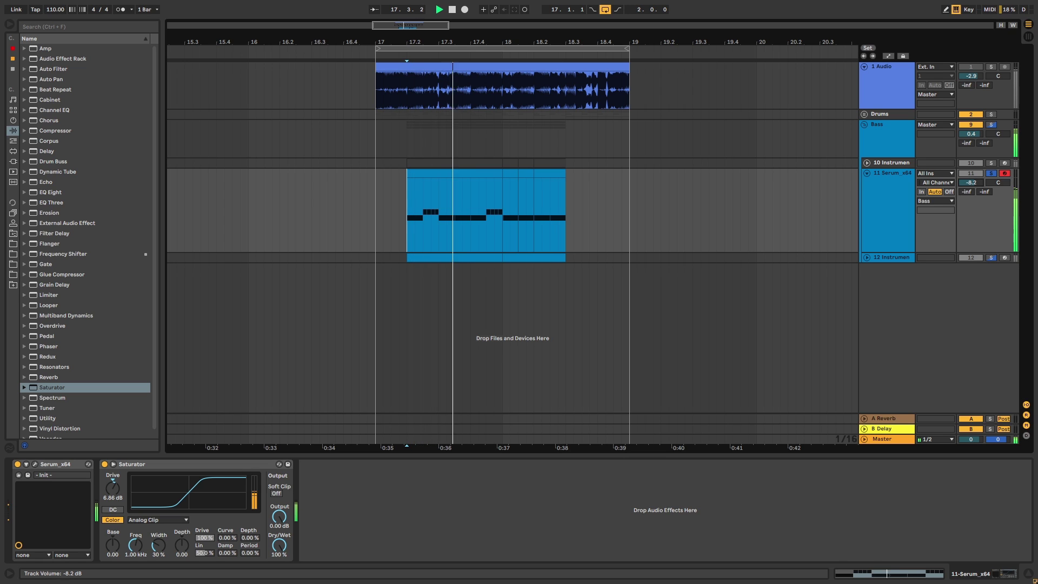
{"action": "key", "text": "space"}
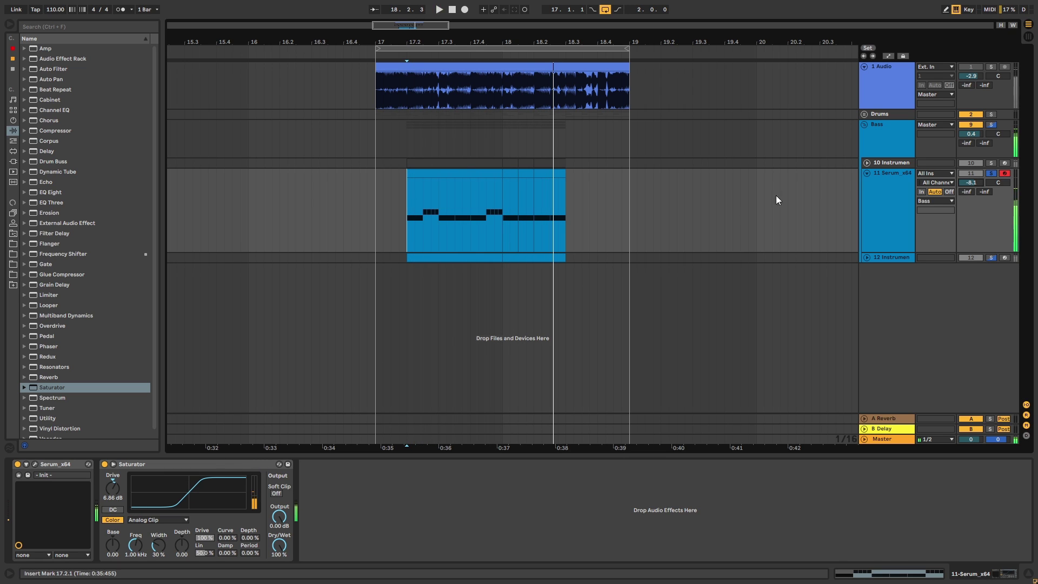
Load the OTT preset with 1000% time and 1.00 dB output, and duplicate it into a stack.
{"action": "left_click", "coordinate": [24, 316]}
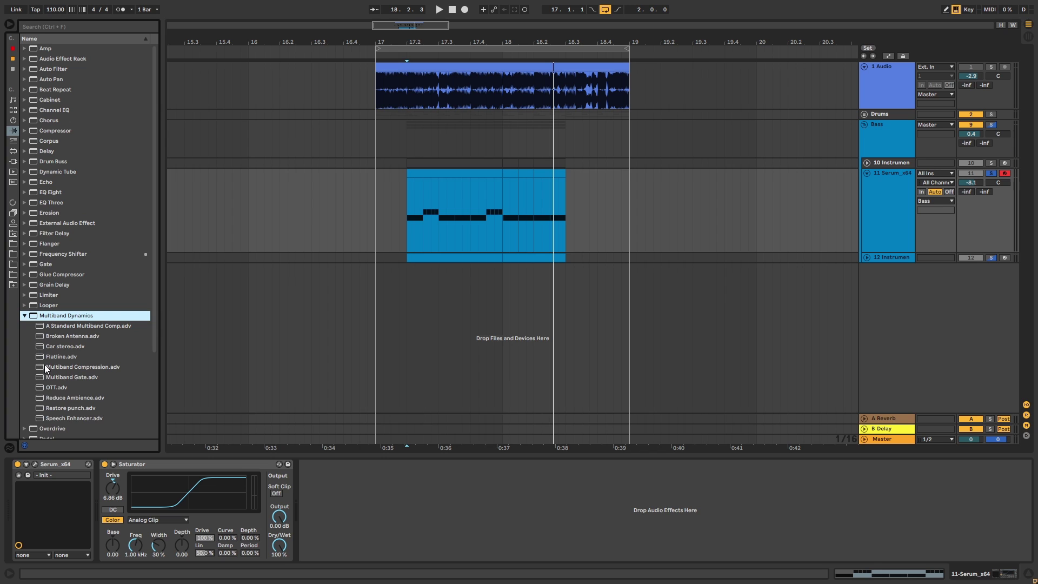
{"action": "double_click", "coordinate": [52, 388]}
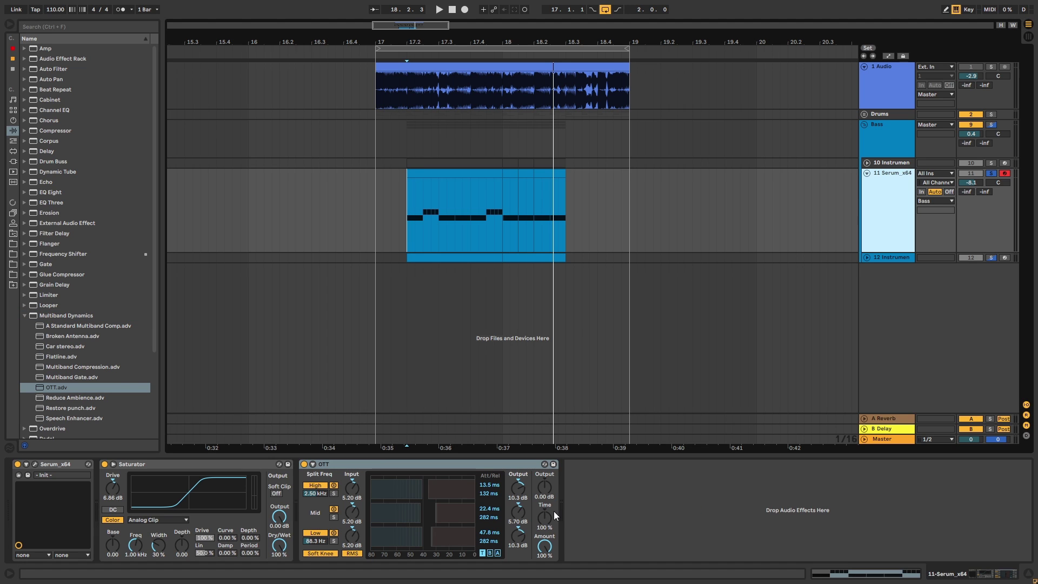
{"action": "left_click", "coordinate": [542, 517]}
{"action": "key", "text": "space"}
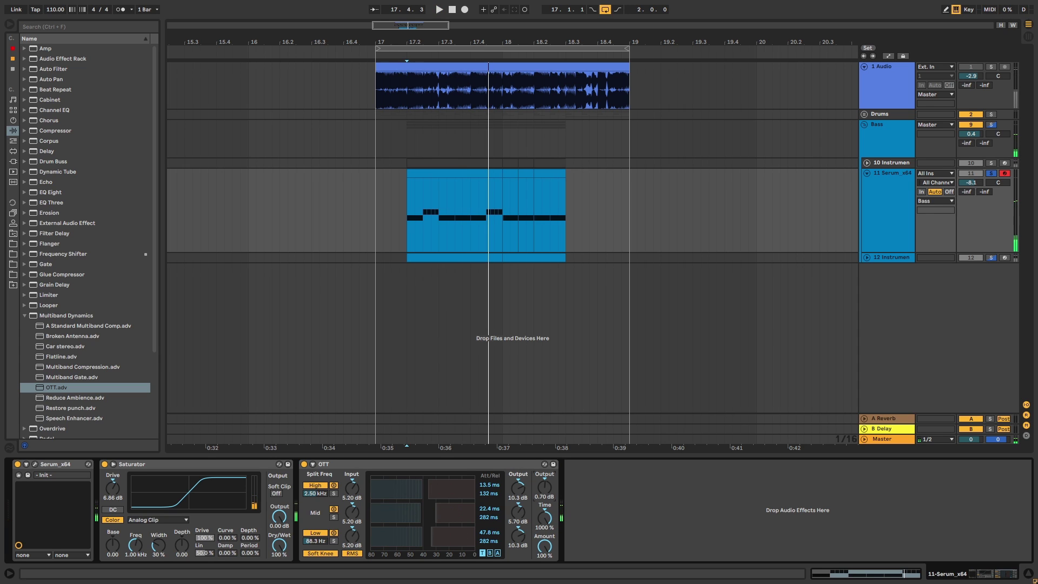
{"action": "left_click_drag", "start_coordinate": [544, 488], "coordinate": [544, 487]}
{"action": "key", "text": "space"}
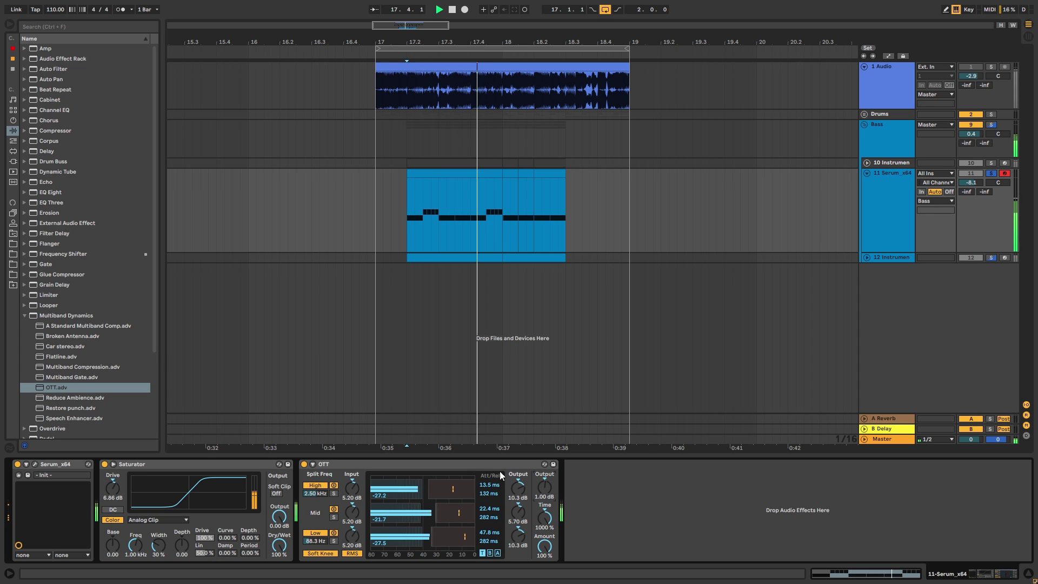
{"action": "key", "text": "space"}
{"action": "left_click", "coordinate": [476, 465]}
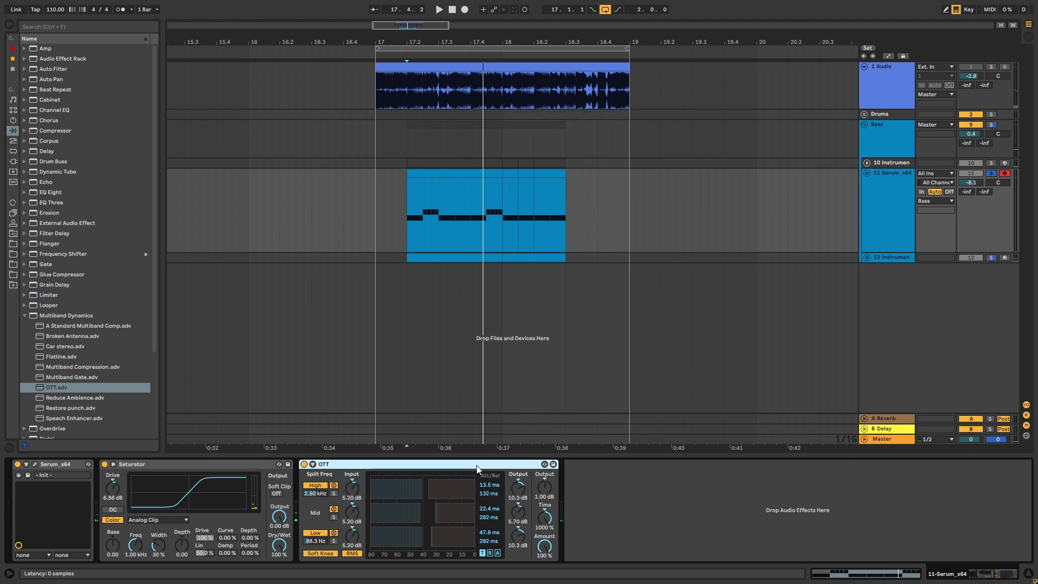
{"action": "key", "text": "ctrl+d"}
{"action": "key", "text": "ctrl+d"}
{"action": "key", "text": "ctrl+d"}
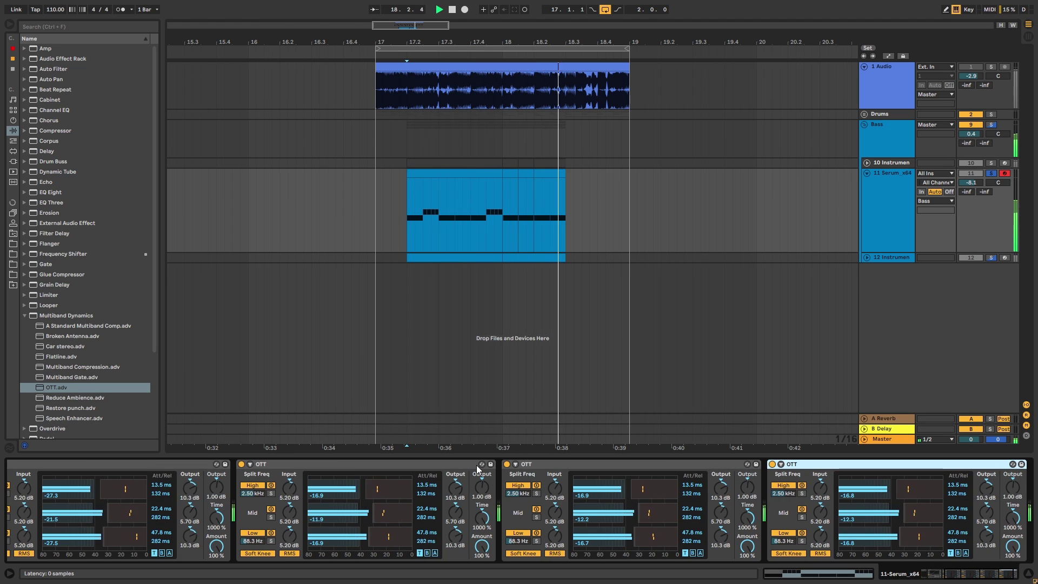
{"action": "key", "text": "space"}
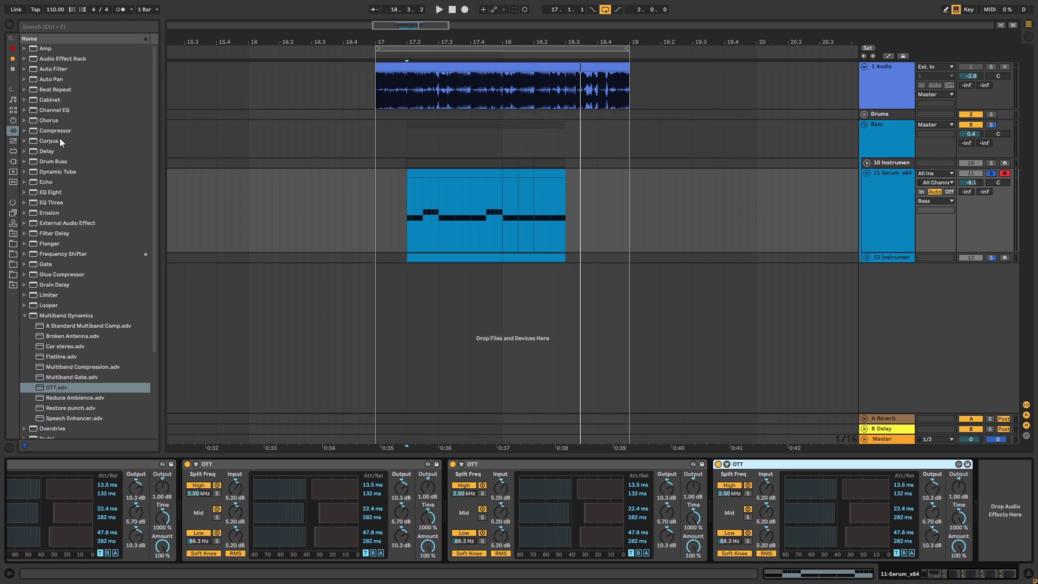
Append EQ Eight after the OTTs and boost band 1 as a low shelf near 116 Hz, about +8.8 dB.
{"action": "left_click_drag", "start_coordinate": [59, 187], "coordinate": [1011, 492]}
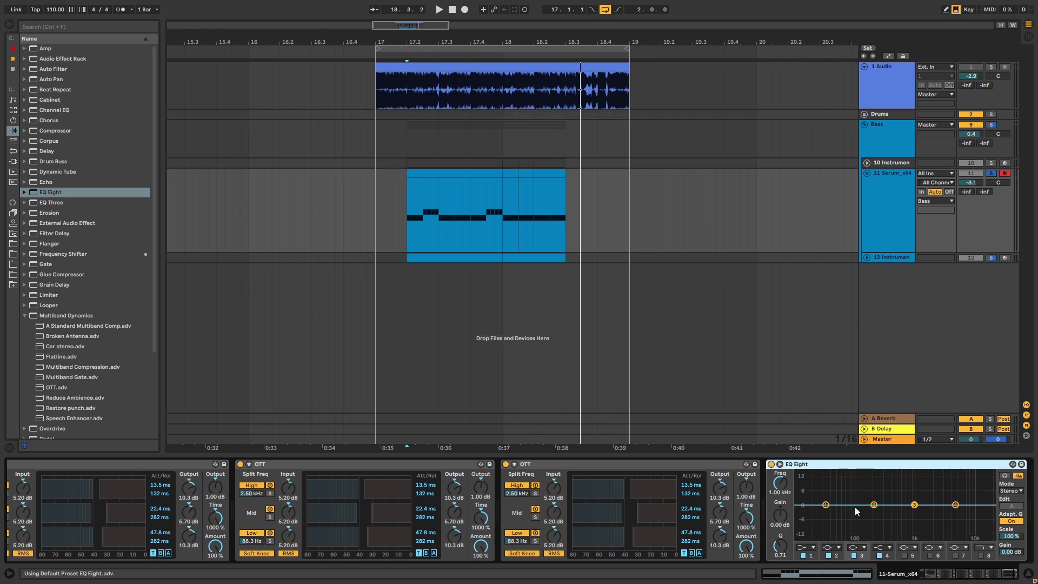
{"action": "key", "text": "space"}
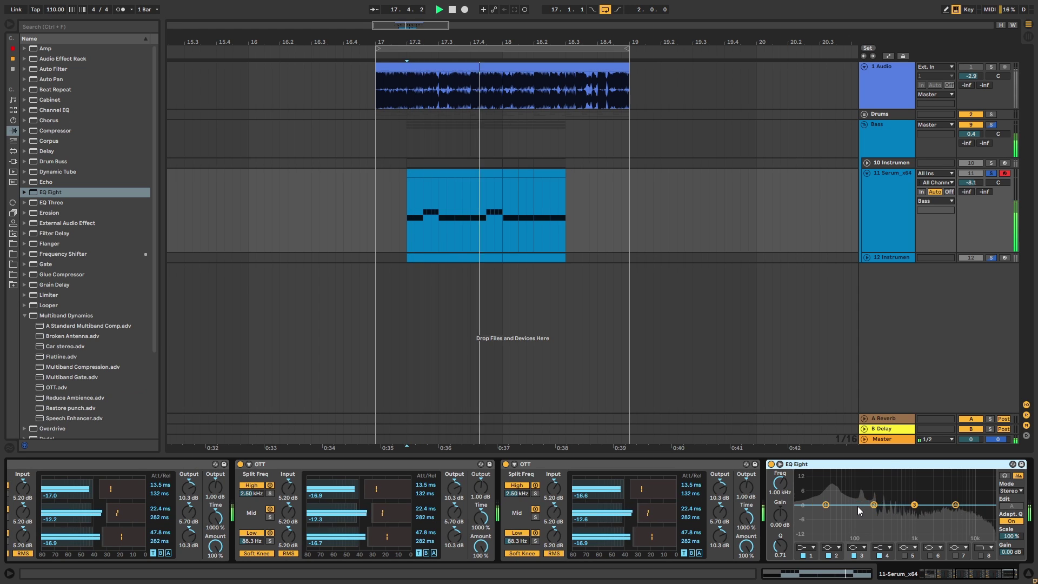
{"action": "key", "text": "space"}
{"action": "mouse_move", "coordinate": [874, 504]}
{"action": "left_mouse_down"}
{"action": "mouse_move", "coordinate": [833, 473]}
{"action": "mouse_move", "coordinate": [837, 495]}
{"action": "mouse_move", "coordinate": [891, 505]}
{"action": "left_mouse_up"}
{"action": "key", "text": "space"}
{"action": "key", "text": "space"}
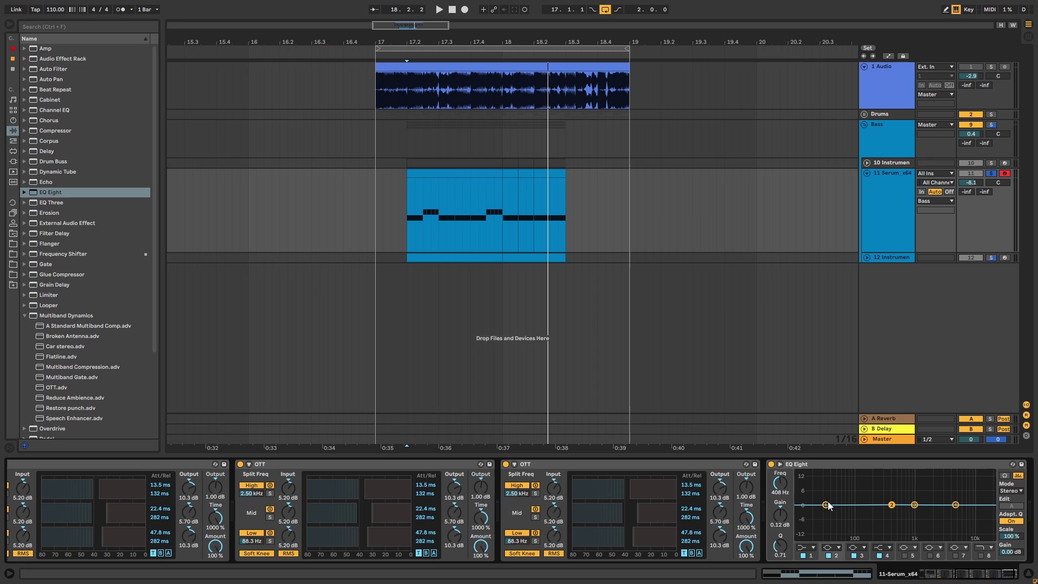
{"action": "left_click", "coordinate": [826, 505]}
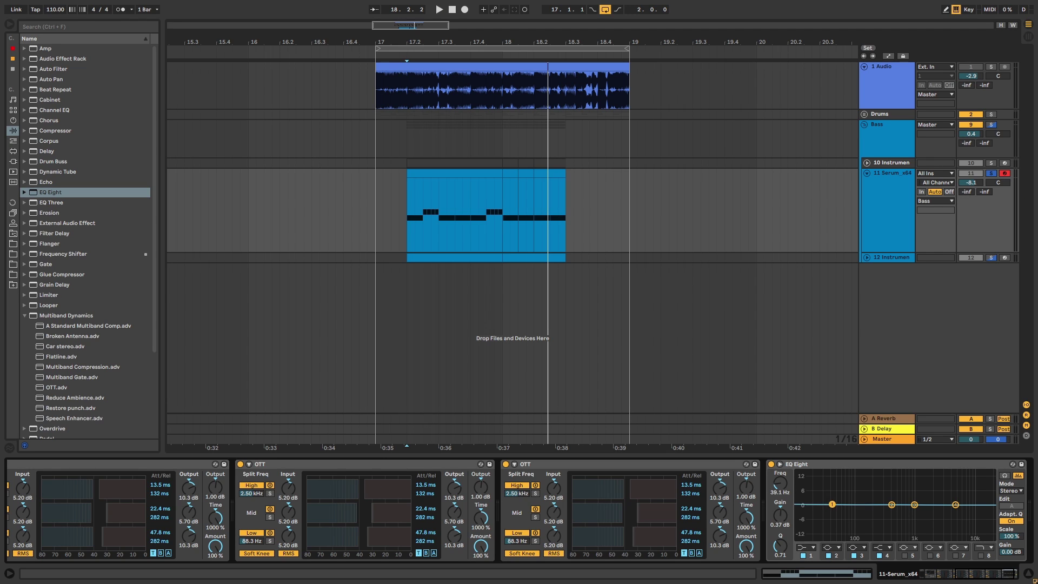
{"action": "left_click_drag", "start_coordinate": [832, 503], "coordinate": [860, 486]}
{"action": "key", "text": "space"}
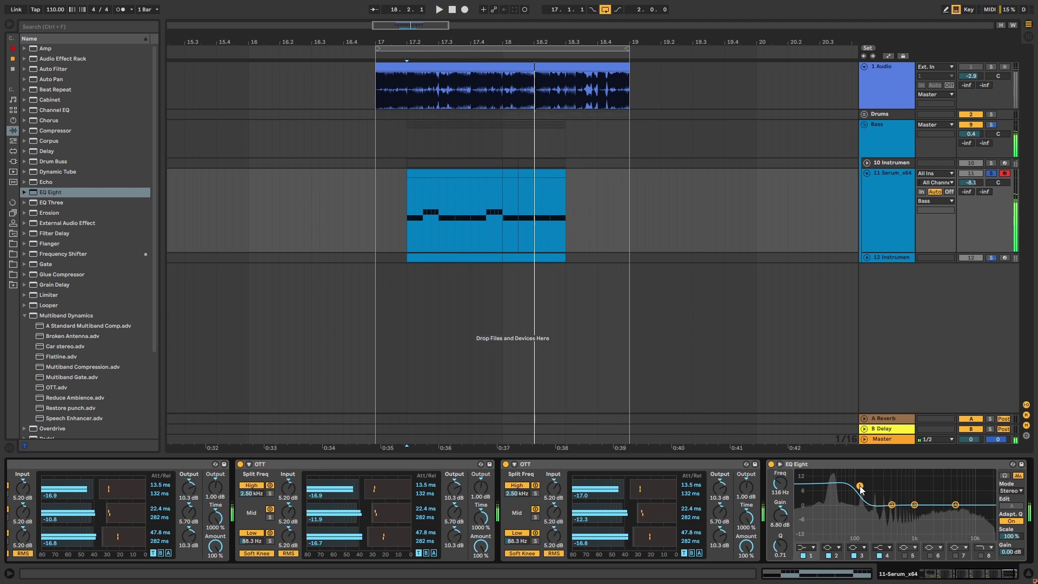
{"action": "key", "text": "space"}
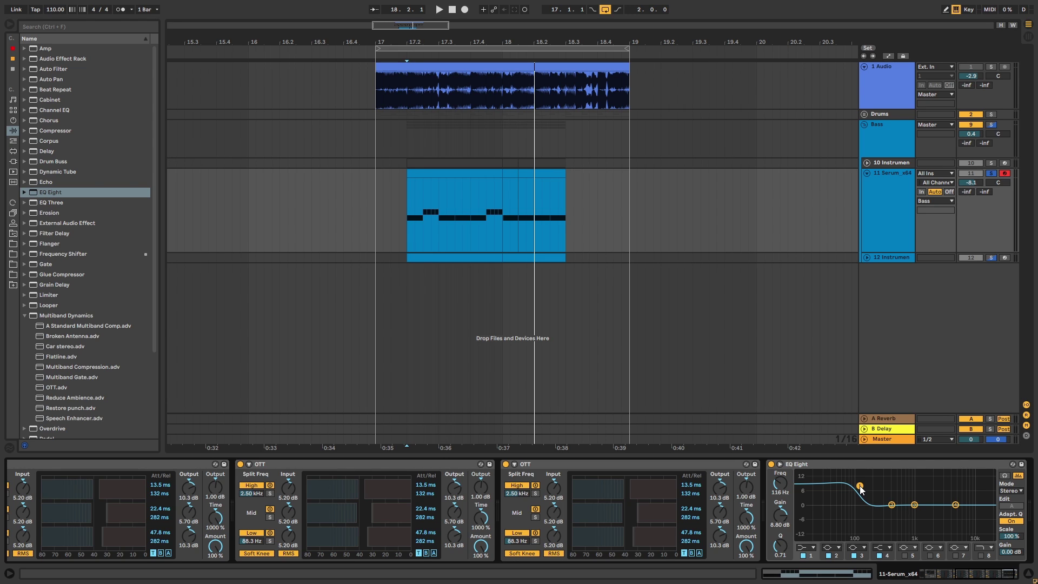
{"action": "key", "text": "space"}
Lift the low shelf to 9.79 dB near 182 Hz and make band 3 a wide notch near 958 Hz.
{"action": "left_click_drag", "start_coordinate": [861, 486], "coordinate": [871, 483]}
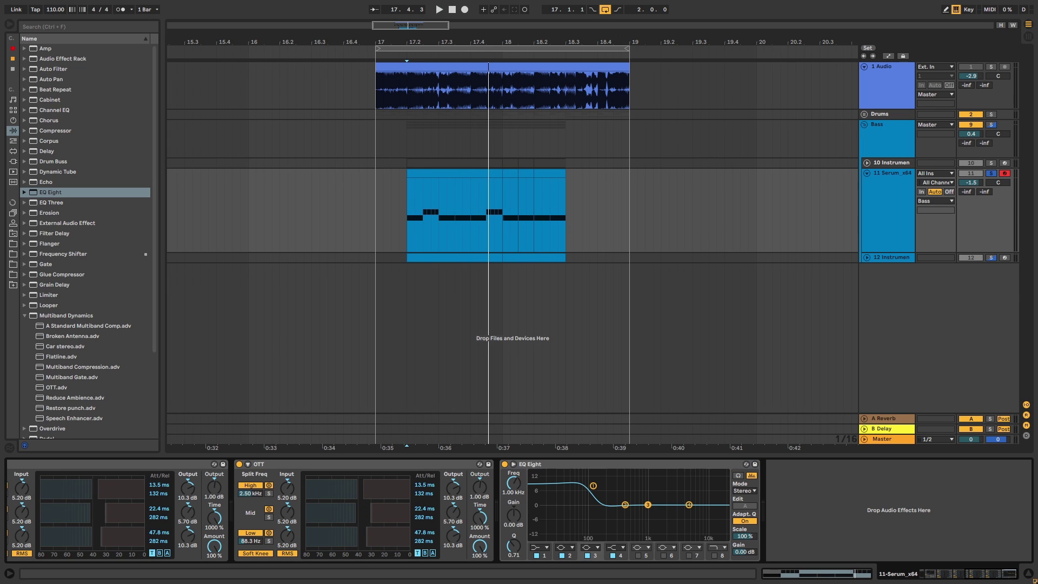
{"action": "left_click", "coordinate": [595, 550]}
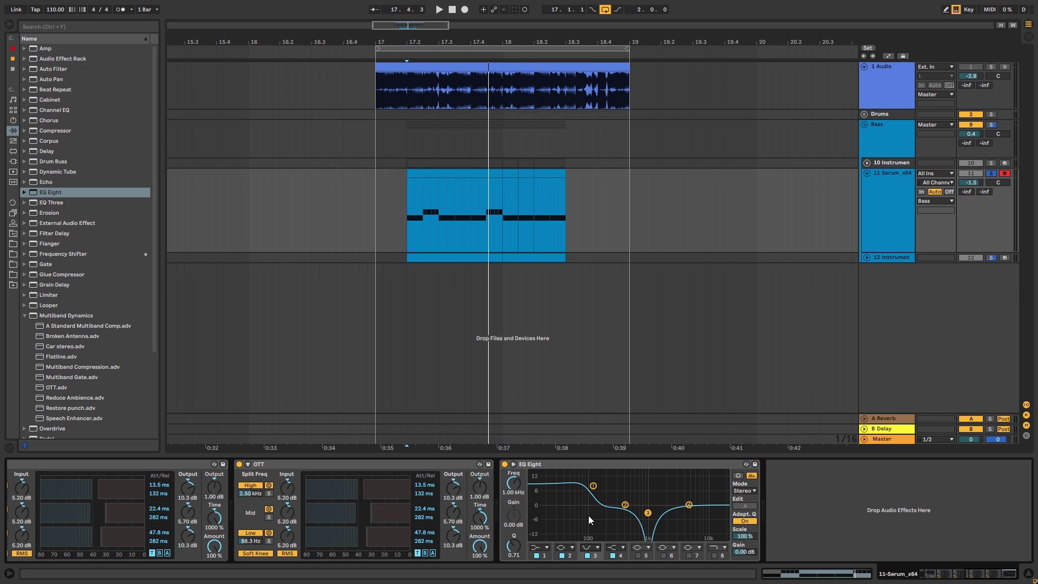
{"action": "key", "text": "space"}
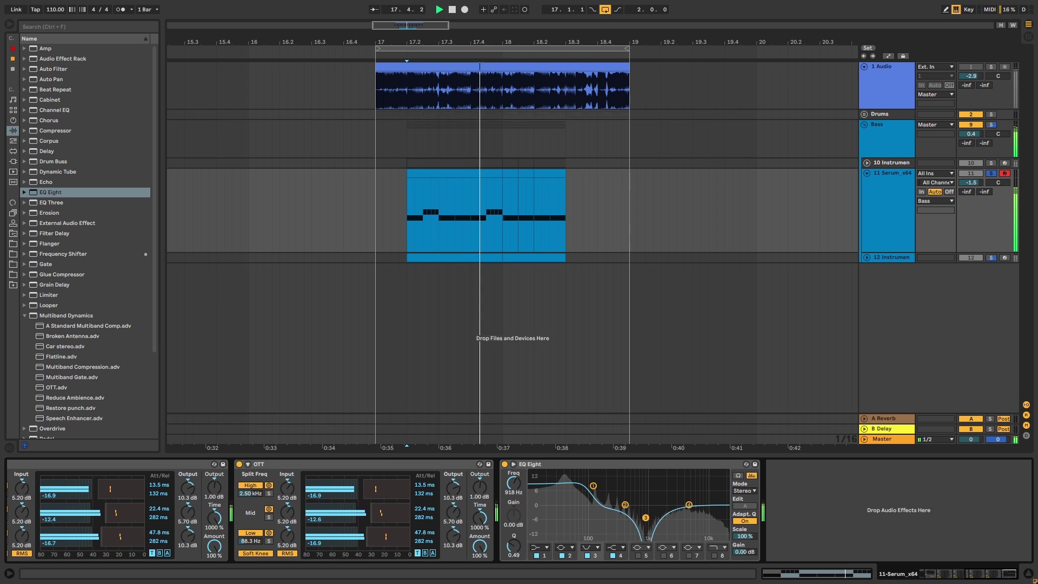
{"action": "key", "text": "space"}
{"action": "left_click_drag", "start_coordinate": [647, 512], "coordinate": [621, 493]}
{"action": "key", "text": "space"}
{"action": "key", "text": "space"}
{"action": "key", "text": "space"}
{"action": "key", "text": "space"}
{"action": "key", "text": "space"}
{"action": "key", "text": "space"}
{"action": "key", "text": "space"}
Group Serum into an Instrument Rack and duplicate its Serum_x64 chain.
{"action": "key", "text": "space"}
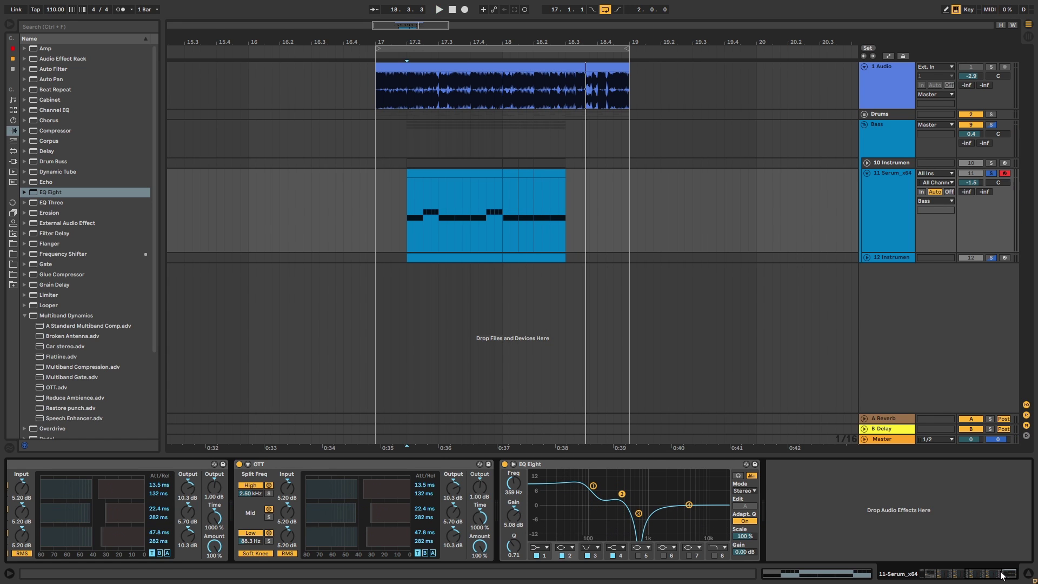
{"action": "scroll", "coordinate": [324, 517], "scroll_direction": "up", "scroll_amount": 10}
{"action": "key", "text": "space"}
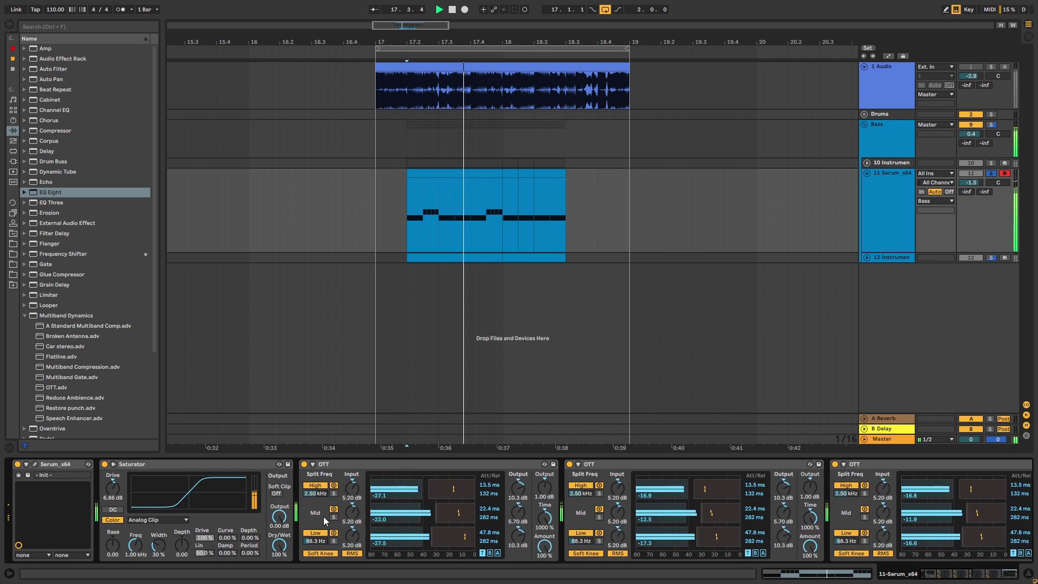
{"action": "key", "text": "space"}
{"action": "left_click", "coordinate": [51, 463]}
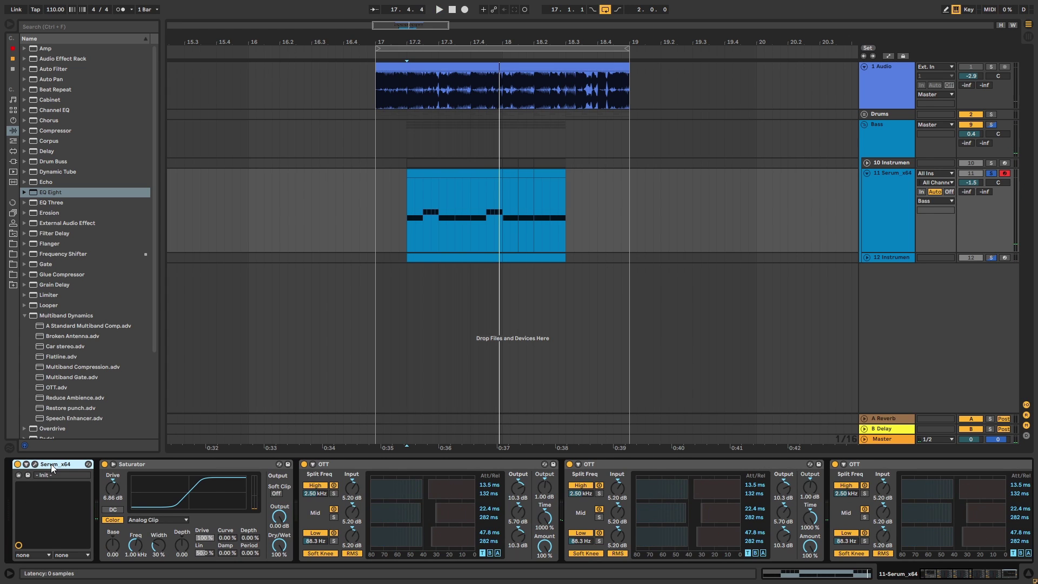
{"action": "key", "text": "ctrl+g"}
{"action": "left_click", "coordinate": [18, 483]}
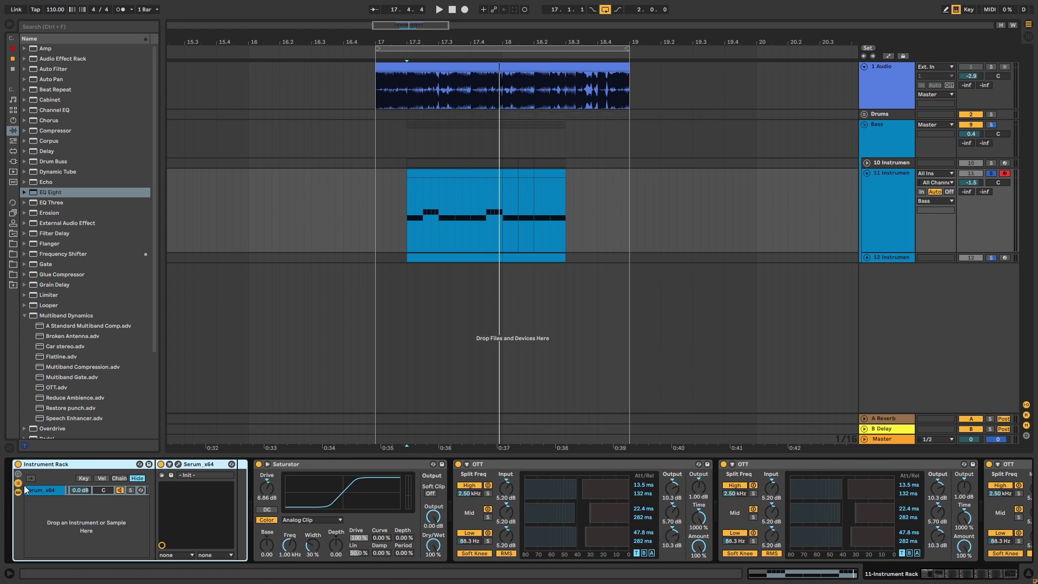
{"action": "left_click", "coordinate": [51, 491]}
{"action": "key", "text": "ctrl+d"}
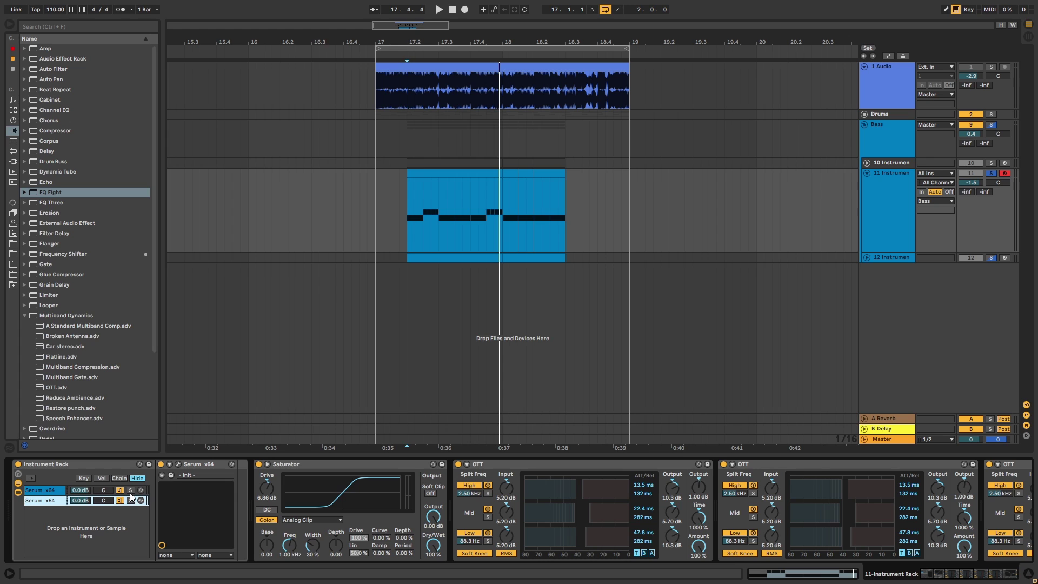
Audition the chains with the second Serum_x64 soloed, and insert EQ Eight after Serum.
{"action": "left_click", "coordinate": [55, 491]}
{"action": "key", "text": "space"}
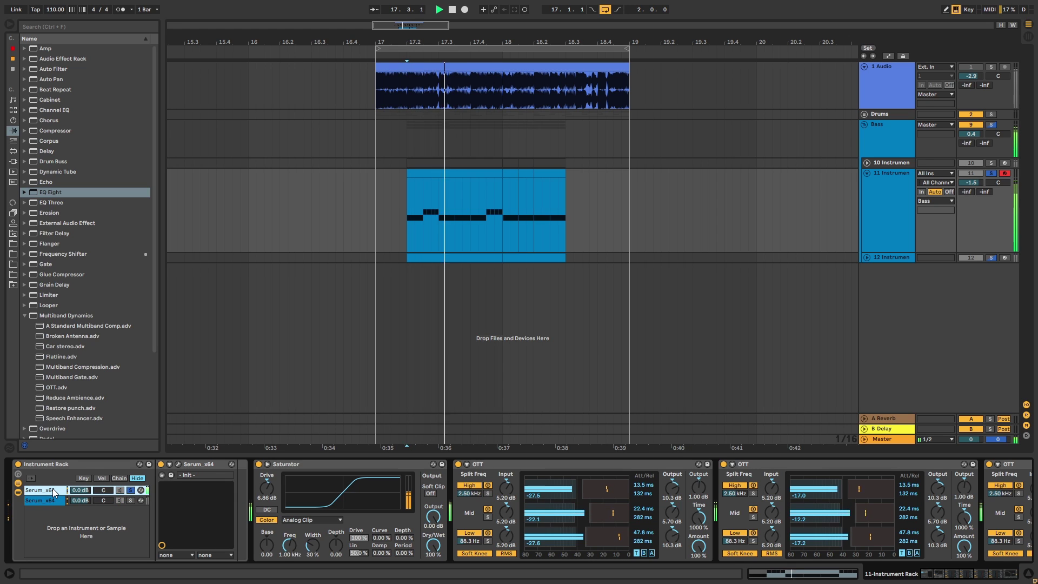
{"action": "key", "text": "space"}
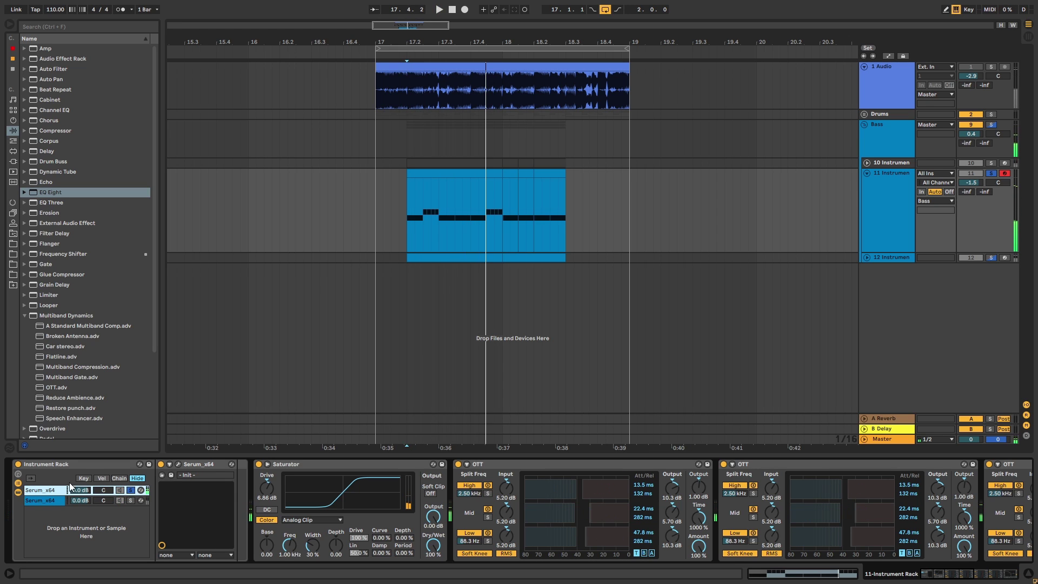
{"action": "left_click", "coordinate": [129, 500]}
{"action": "key", "text": "space"}
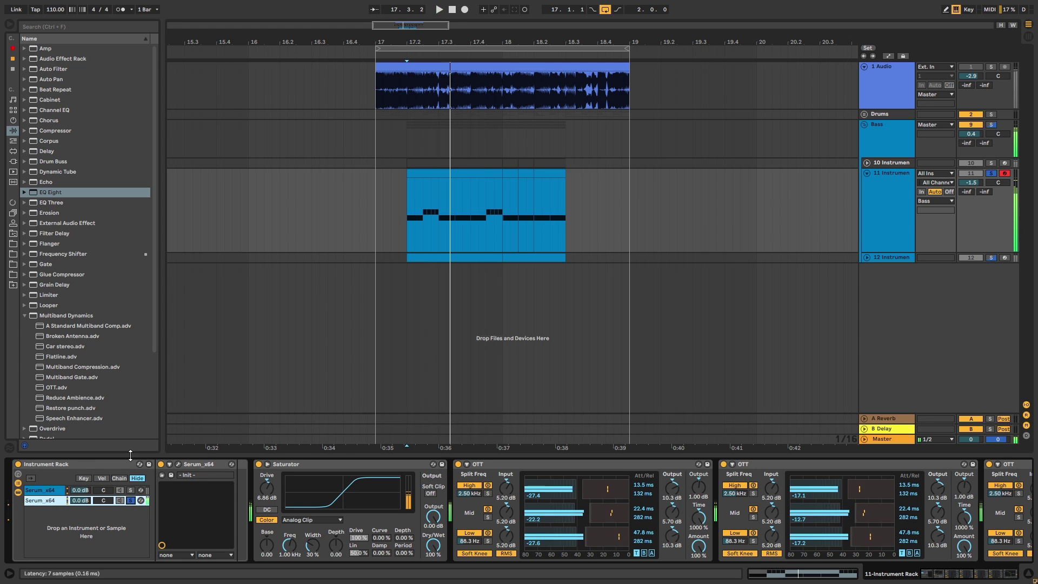
{"action": "key", "text": "space"}
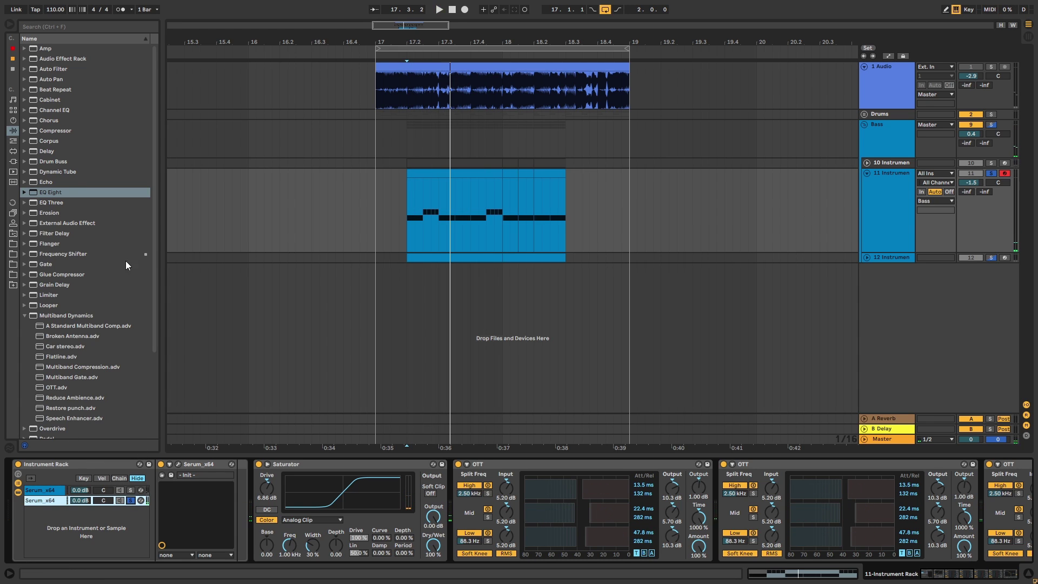
{"action": "left_click_drag", "start_coordinate": [52, 196], "coordinate": [238, 492]}
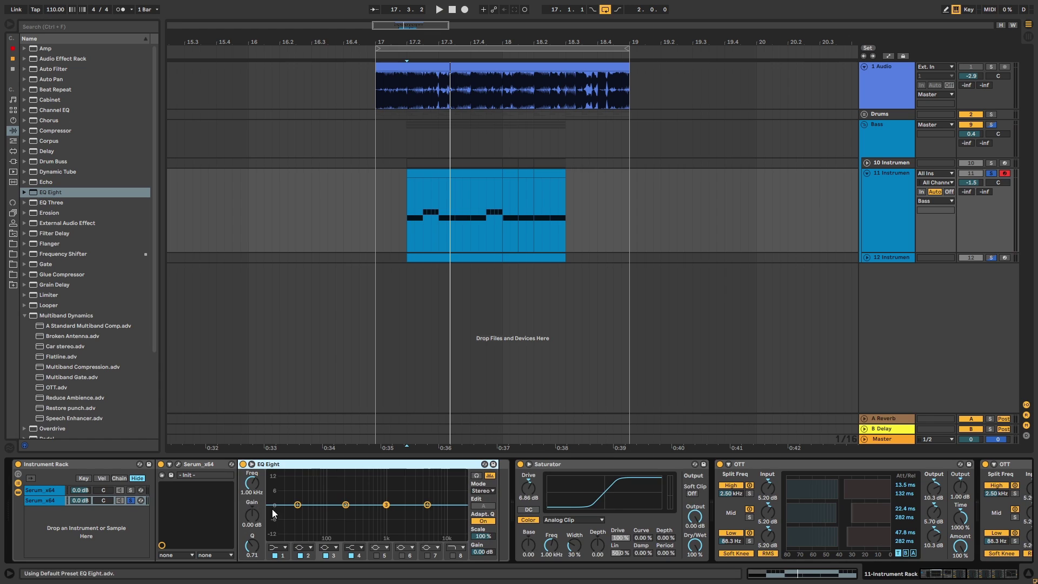
Make EQ Eight band 1 a low cut at 625 Hz and band 8 a high cut at 11.4 kHz.
{"action": "left_click", "coordinate": [285, 548]}
{"action": "left_click", "coordinate": [254, 487]}
{"action": "left_click_drag", "start_coordinate": [297, 512], "coordinate": [378, 527]}
{"action": "key", "text": "space"}
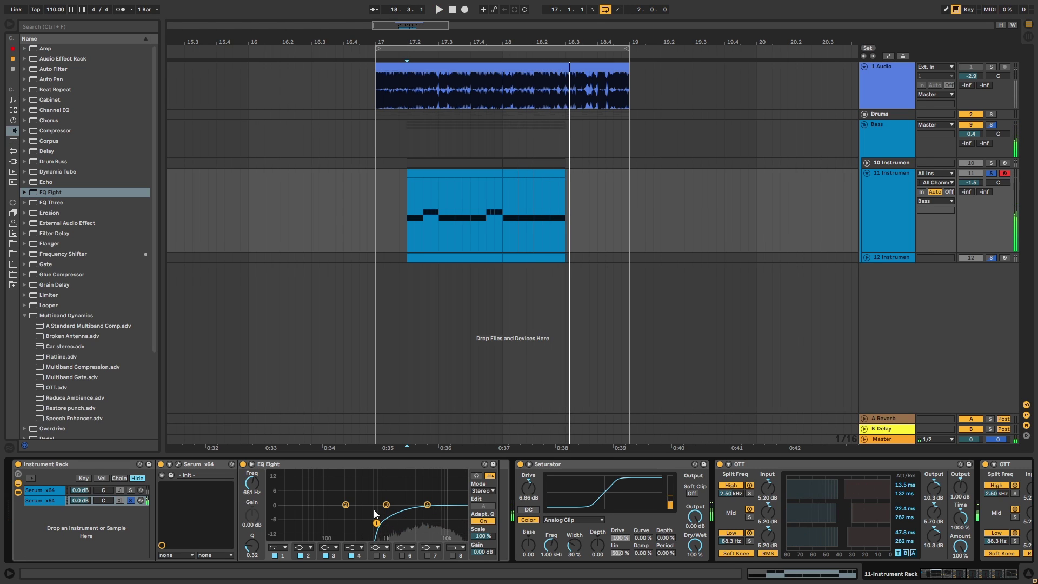
{"action": "key", "text": "space"}
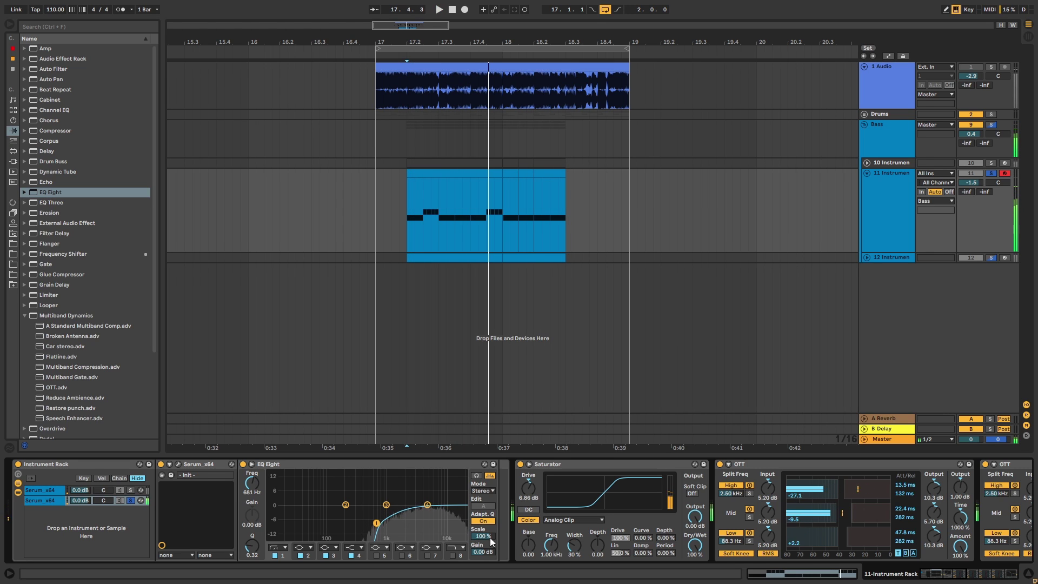
{"action": "left_click", "coordinate": [453, 554]}
{"action": "left_click_drag", "start_coordinate": [460, 512], "coordinate": [447, 517]}
{"action": "key", "text": "space"}
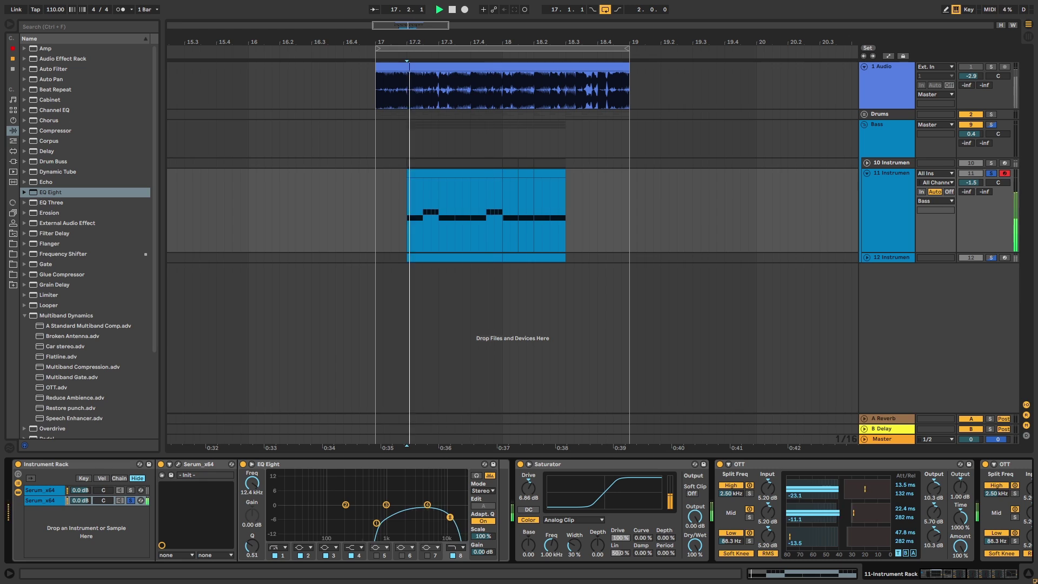
{"action": "left_click", "coordinate": [377, 524]}
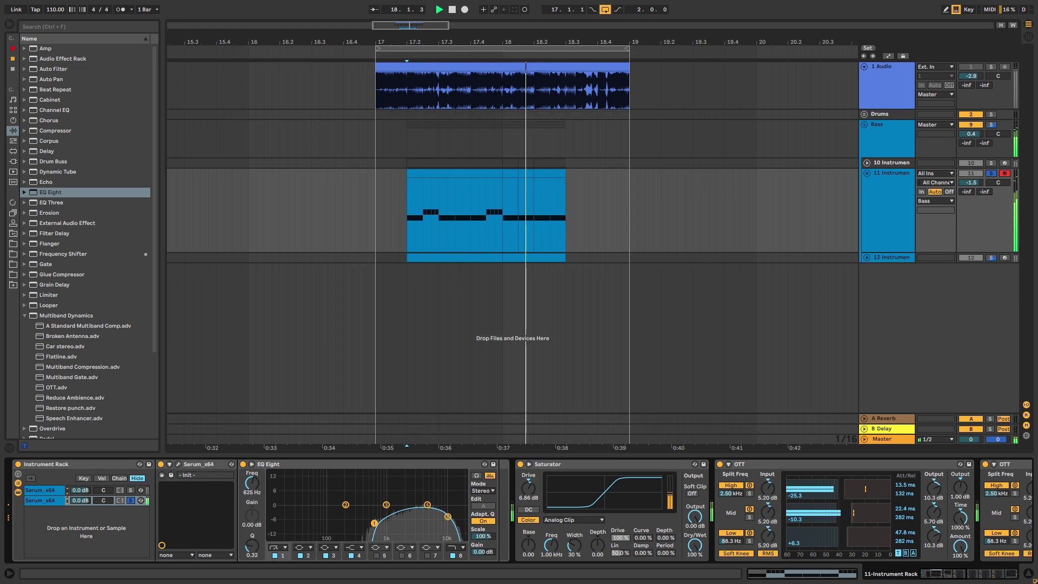
{"action": "key", "text": "space"}
Add Auto Pan after EQ Eight with 100% amount, 0° phase and a 43.65 Hz rate.
{"action": "left_click_drag", "start_coordinate": [51, 82], "coordinate": [453, 474]}
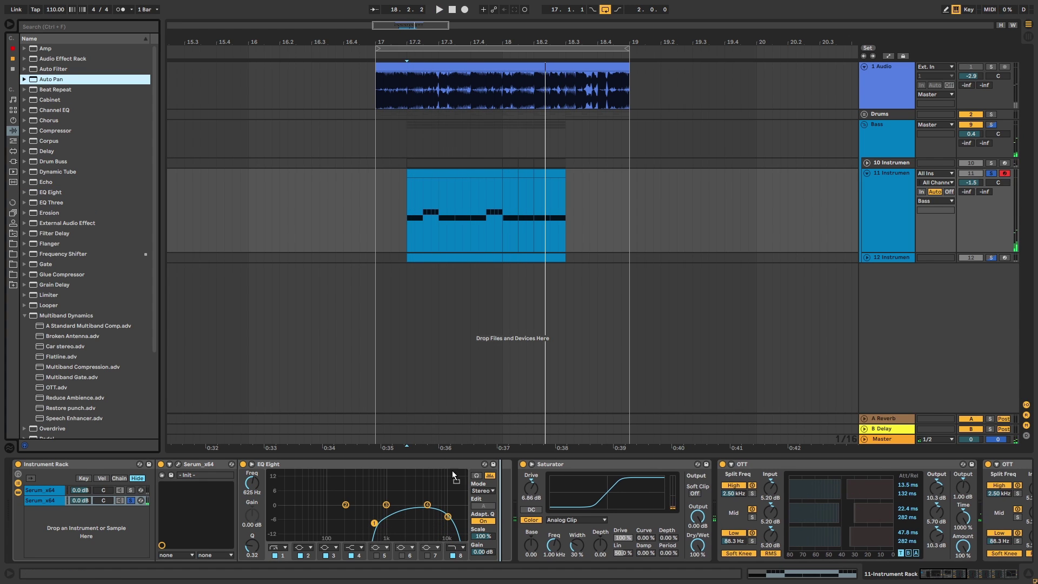
{"action": "left_click_drag", "start_coordinate": [486, 506], "coordinate": [501, 506]}
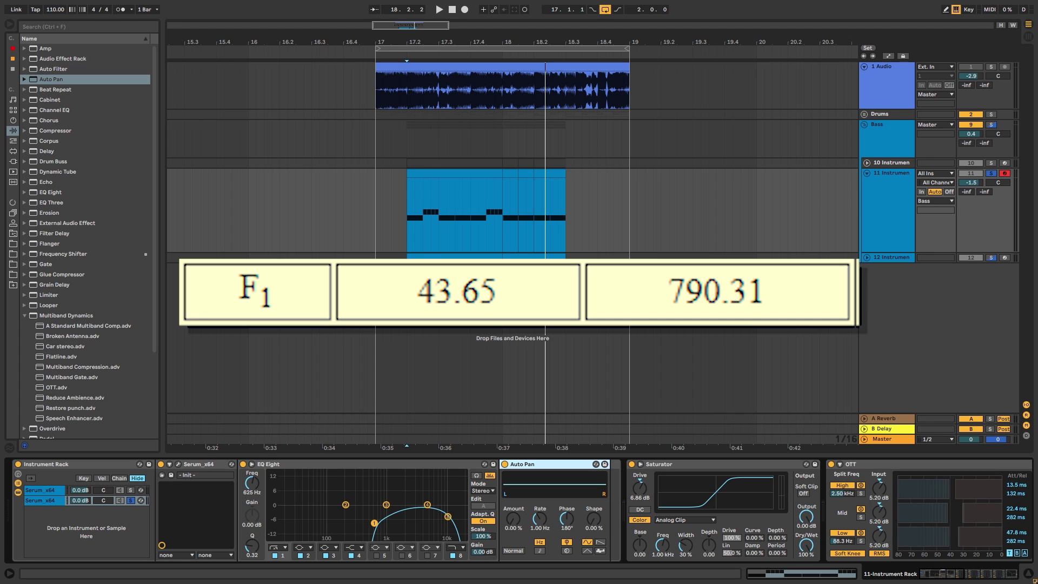
{"action": "left_click_drag", "start_coordinate": [516, 523], "coordinate": [516, 437]}
{"action": "left_click_drag", "start_coordinate": [562, 527], "coordinate": [562, 487]}
{"action": "key", "text": "space"}
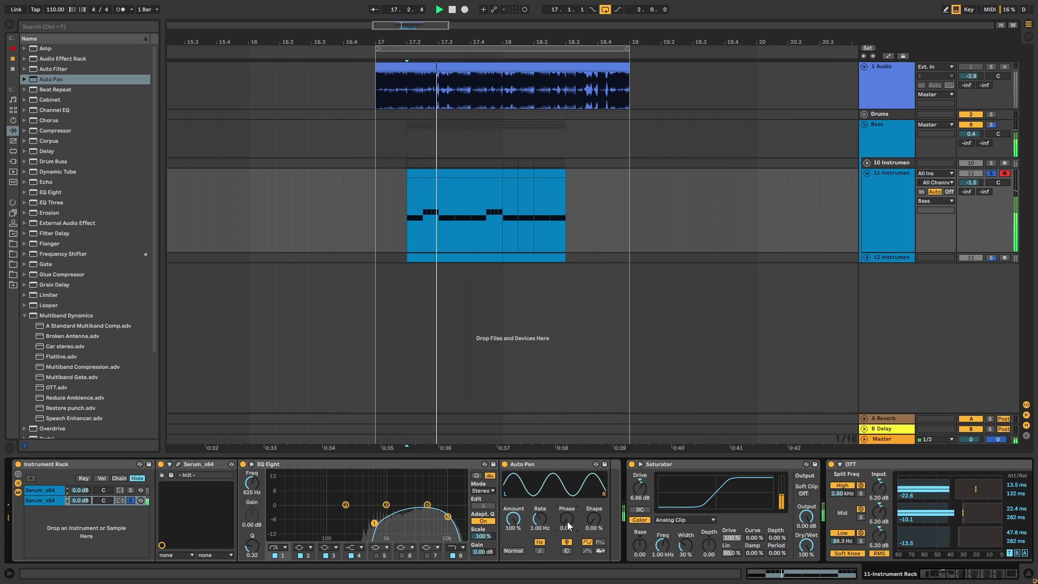
{"action": "key", "text": "space"}
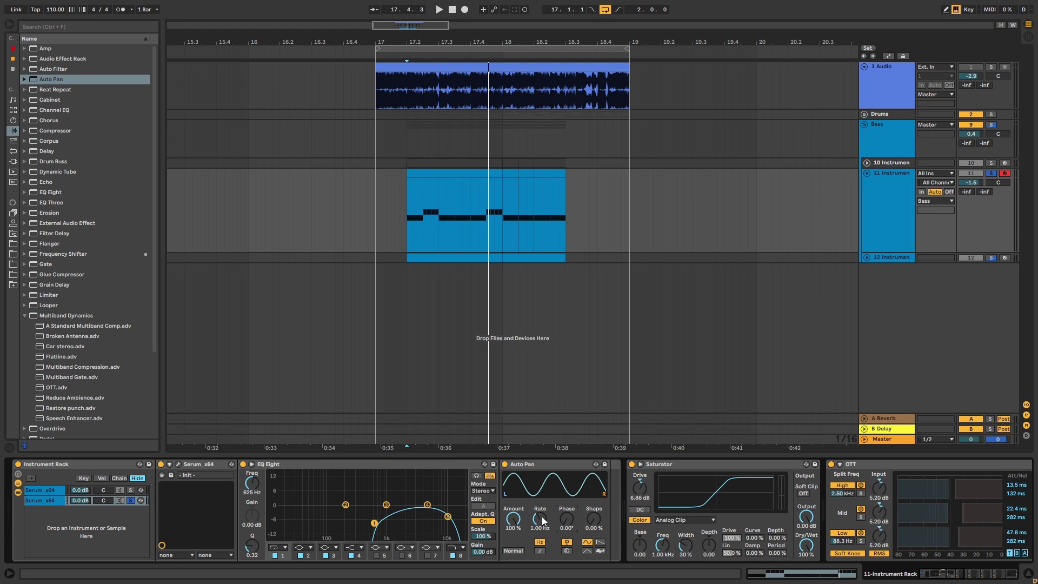
{"action": "left_click_drag", "start_coordinate": [543, 517], "coordinate": [543, 516]}
{"action": "type", "text": "43.65"}
{"action": "key", "text": "Return"}
{"action": "key", "text": "space"}
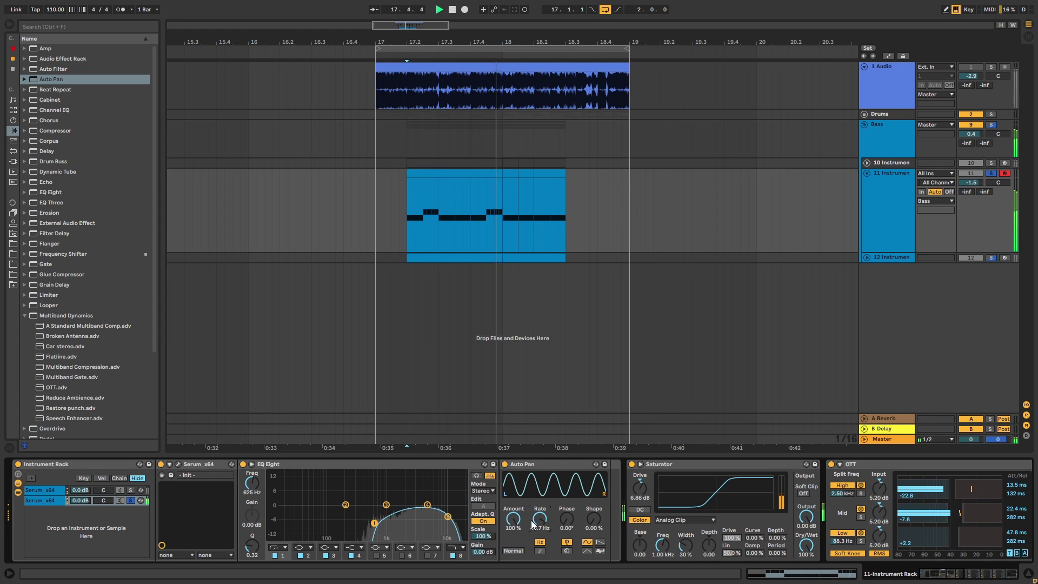
{"action": "key", "text": "space"}
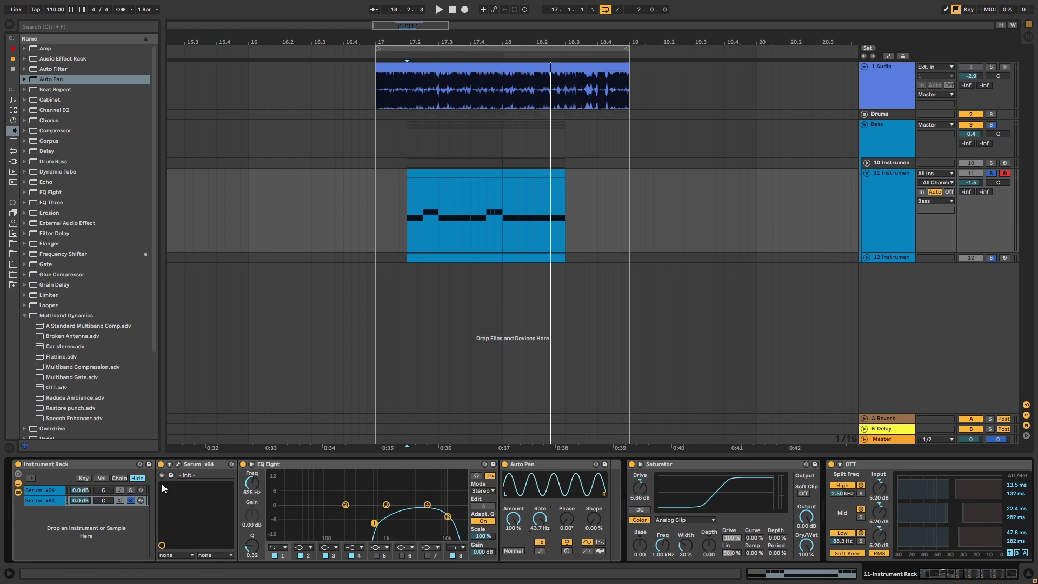
Balance the Serum chains (first -6.8 dB, second 6.0 dB) and show the second chain's devices.
{"action": "left_click", "coordinate": [85, 499]}
{"action": "key", "text": "space"}
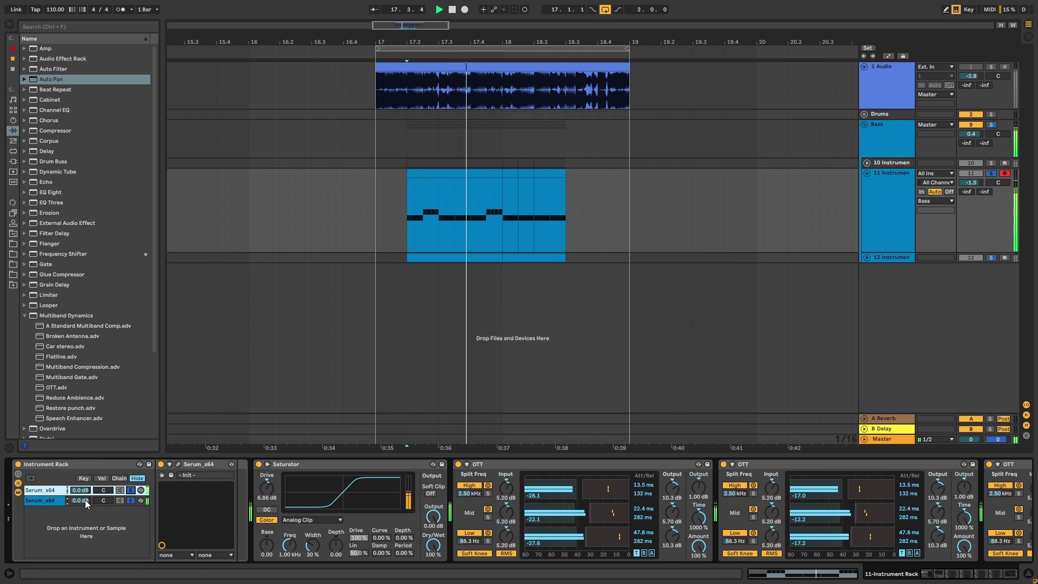
{"action": "mouse_move", "coordinate": [86, 500]}
{"action": "left_mouse_down"}
{"action": "mouse_move", "coordinate": [85, 478]}
{"action": "mouse_move", "coordinate": [82, 508]}
{"action": "left_mouse_up"}
{"action": "key", "text": "space"}
{"action": "key", "text": "space"}
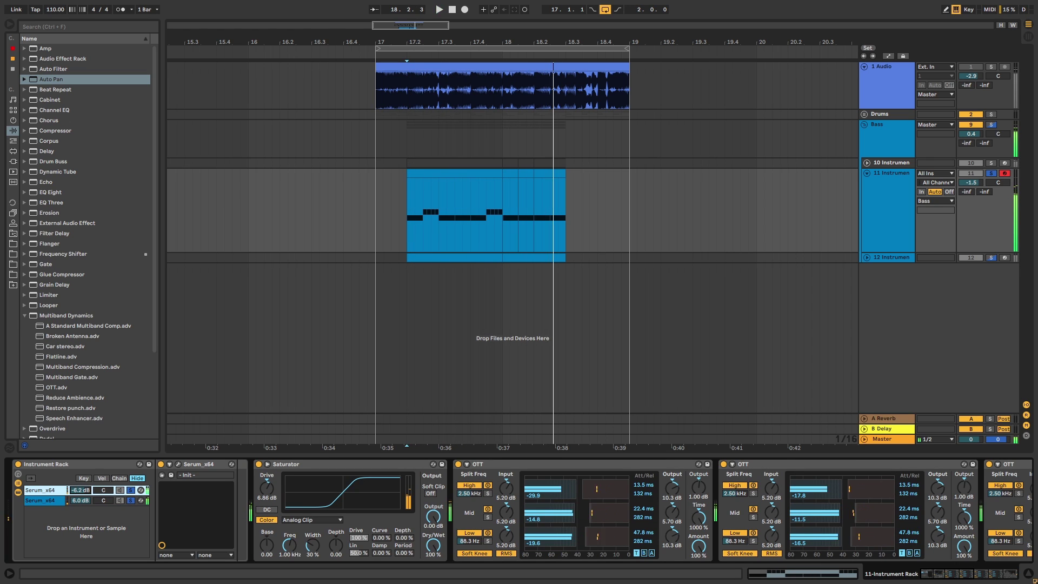
{"action": "key", "text": "space"}
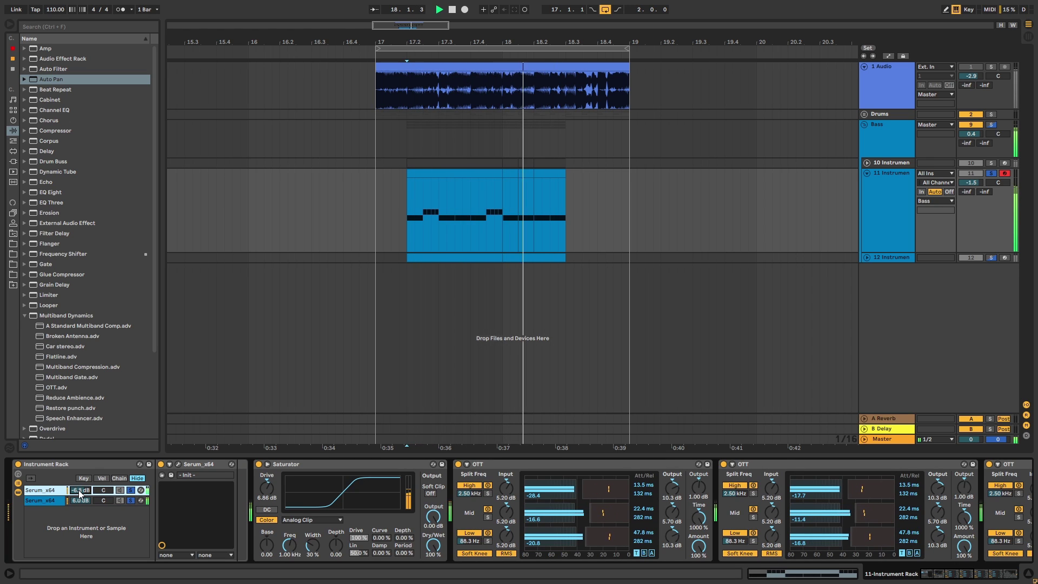
{"action": "key", "text": "space"}
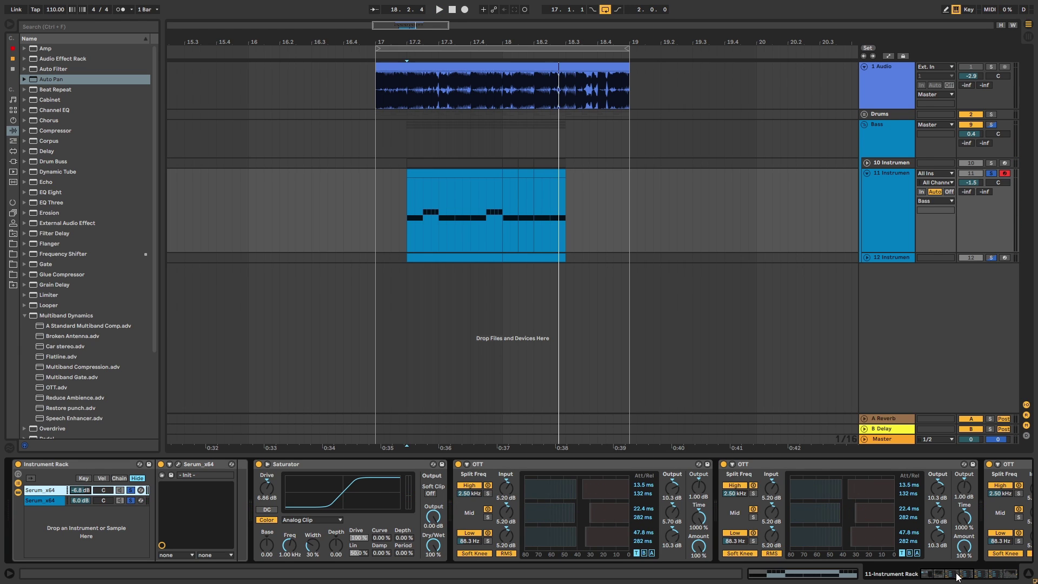
{"action": "left_click", "coordinate": [50, 500]}
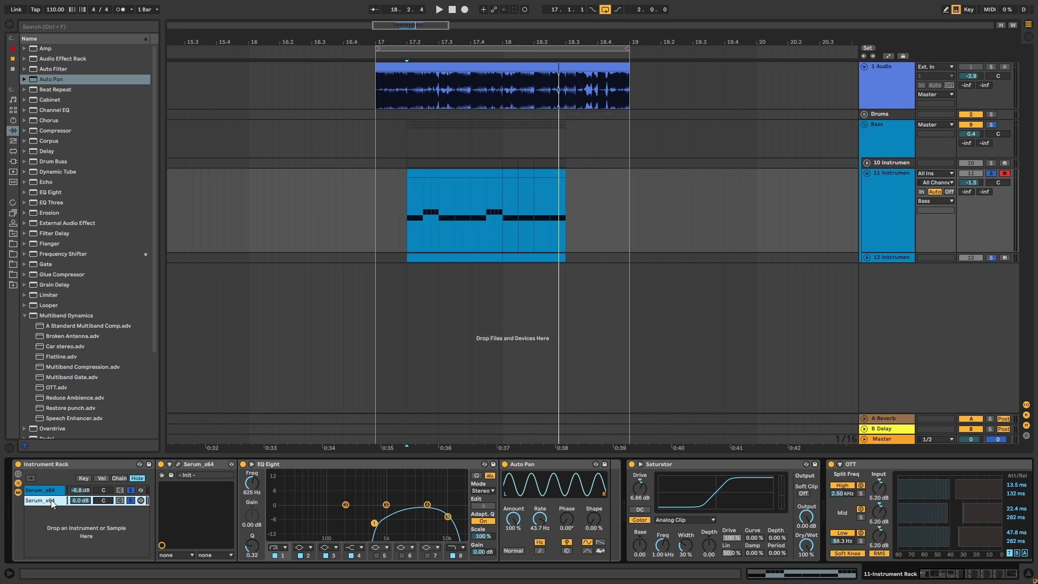
Add a second EQ Eight at the chain end and boost band 3 about 10.5 dB near 178 Hz.
{"action": "left_click_drag", "start_coordinate": [959, 573], "coordinate": [1013, 563]}
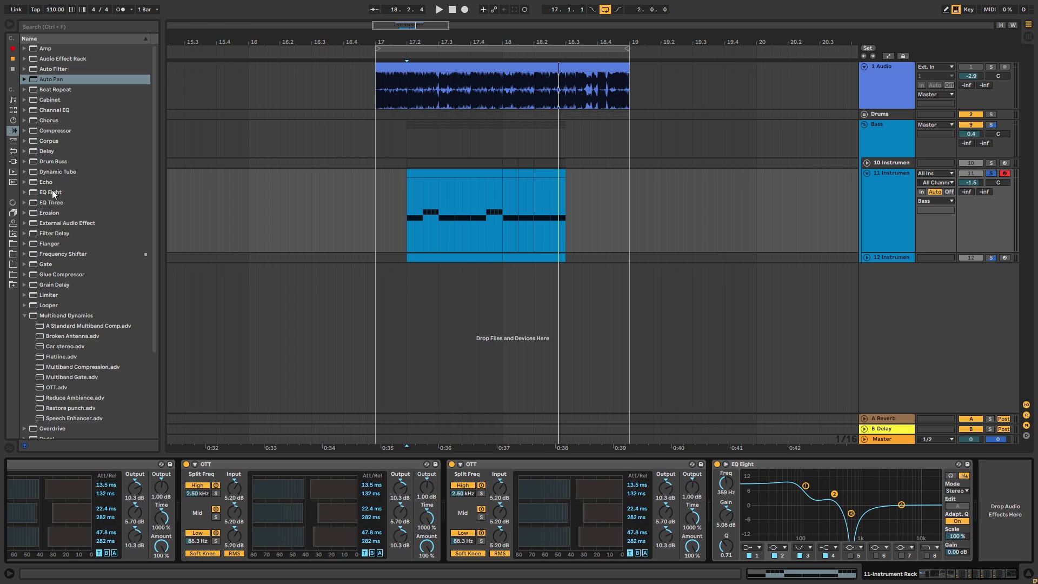
{"action": "left_click_drag", "start_coordinate": [52, 195], "coordinate": [984, 514]}
{"action": "key", "text": "space"}
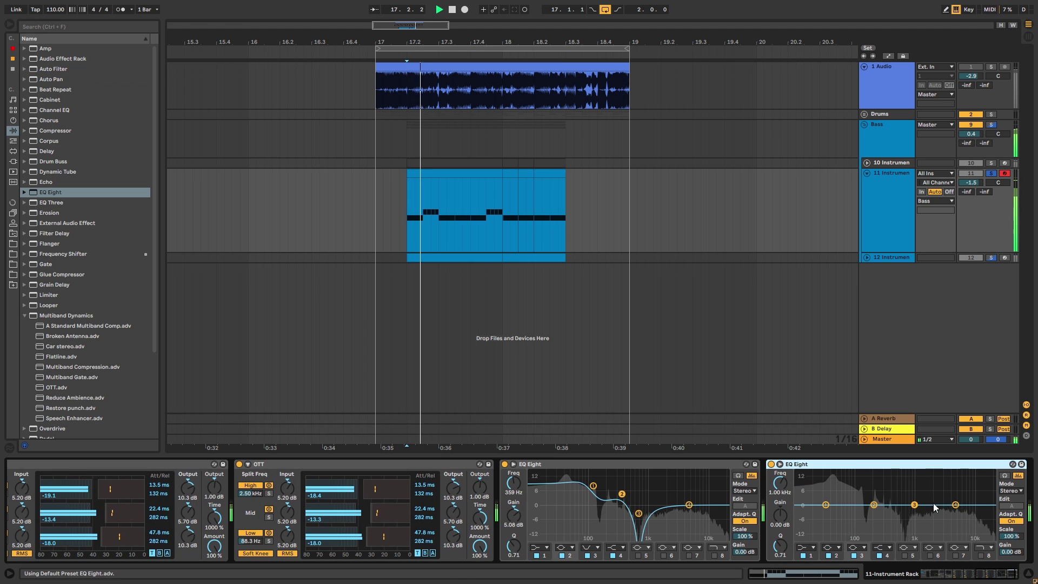
{"action": "left_click_drag", "start_coordinate": [885, 505], "coordinate": [870, 482]}
{"action": "key", "text": "space"}
{"action": "key", "text": "space"}
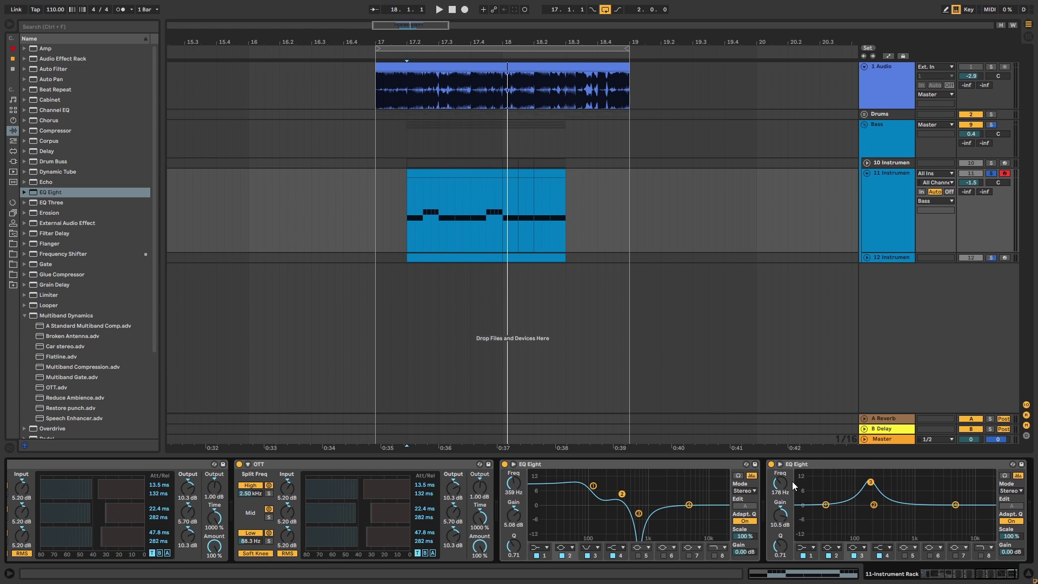
Show band 3 frequency automation and draw a sharp peak rising to about 783 Hz.
{"action": "right_click", "coordinate": [792, 482]}
{"action": "left_click", "coordinate": [811, 487]}
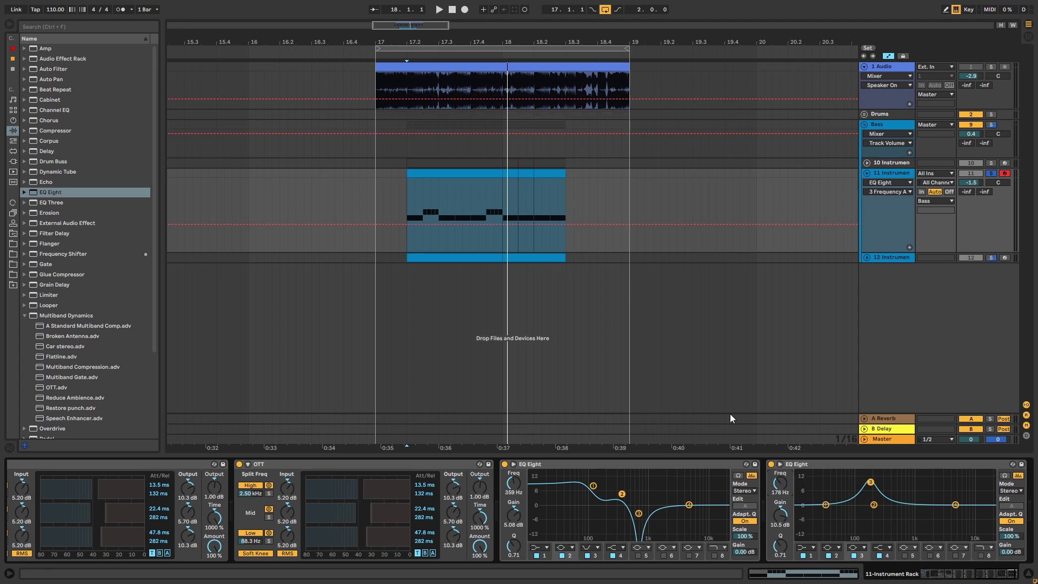
{"action": "left_click", "coordinate": [407, 224]}
{"action": "left_click", "coordinate": [423, 224]}
{"action": "key", "text": "space"}
{"action": "mouse_move", "coordinate": [415, 225]}
{"action": "left_mouse_down"}
{"action": "mouse_move", "coordinate": [415, 208]}
{"action": "mouse_move", "coordinate": [407, 236]}
{"action": "mouse_move", "coordinate": [421, 234]}
{"action": "left_mouse_up"}
{"action": "key", "text": "space"}
{"action": "key", "text": "space"}
{"action": "key", "text": "space"}
{"action": "key", "text": "space"}
{"action": "key", "text": "space"}
{"action": "key", "text": "space"}
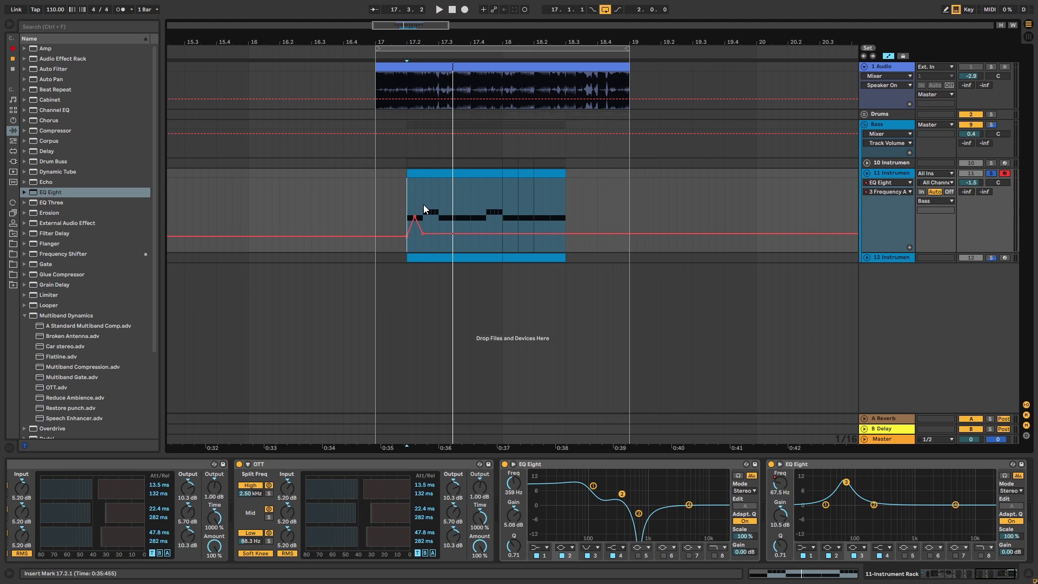
Copy the frequency peak and repeat it from 17.3.1 through 18.3.1 across the clip.
{"action": "left_click_drag", "start_coordinate": [424, 204], "coordinate": [407, 206]}
{"action": "key", "text": "ctrl+c"}
{"action": "left_click", "coordinate": [439, 207]}
{"action": "key", "text": "ctrl+v"}
{"action": "key", "text": "ctrl+d"}
{"action": "key", "text": "ctrl+d"}
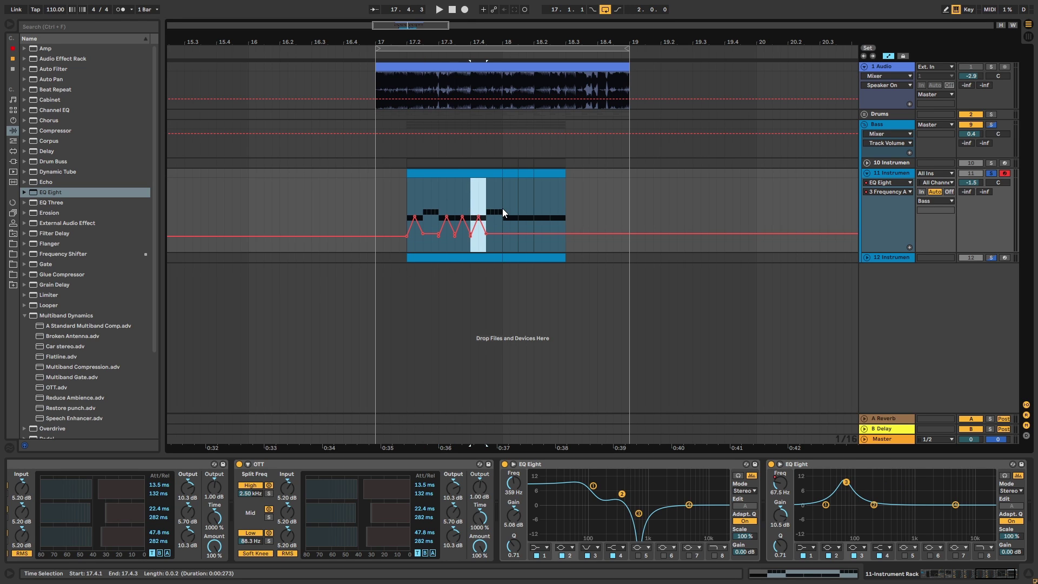
{"action": "left_click", "coordinate": [502, 209]}
{"action": "key", "text": "ctrl+v"}
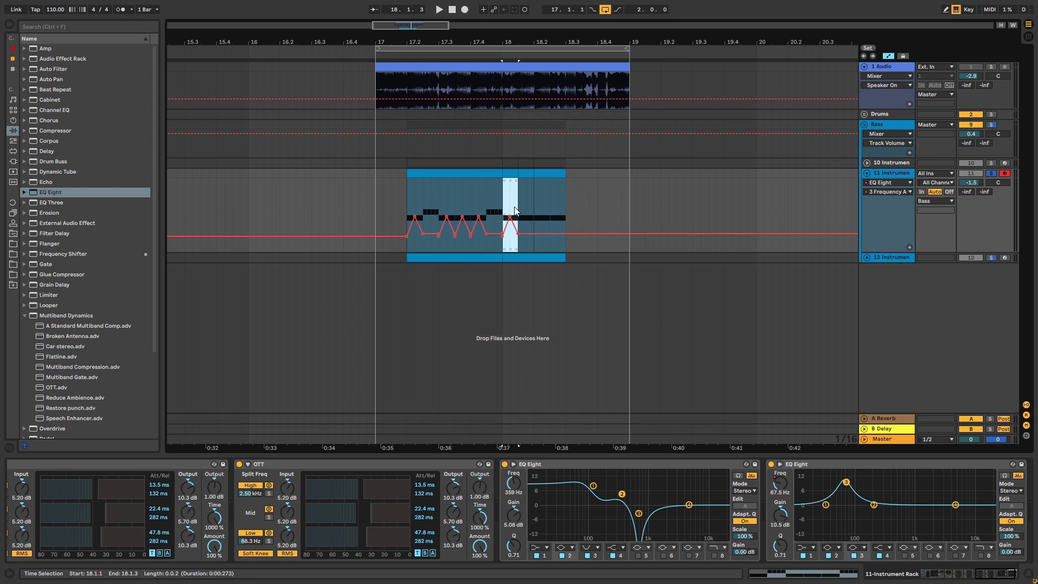
{"action": "key", "text": "ctrl+d"}
{"action": "key", "text": "ctrl+d"}
{"action": "key", "text": "ctrl+d"}
{"action": "left_click", "coordinate": [407, 202]}
{"action": "key", "text": "space"}
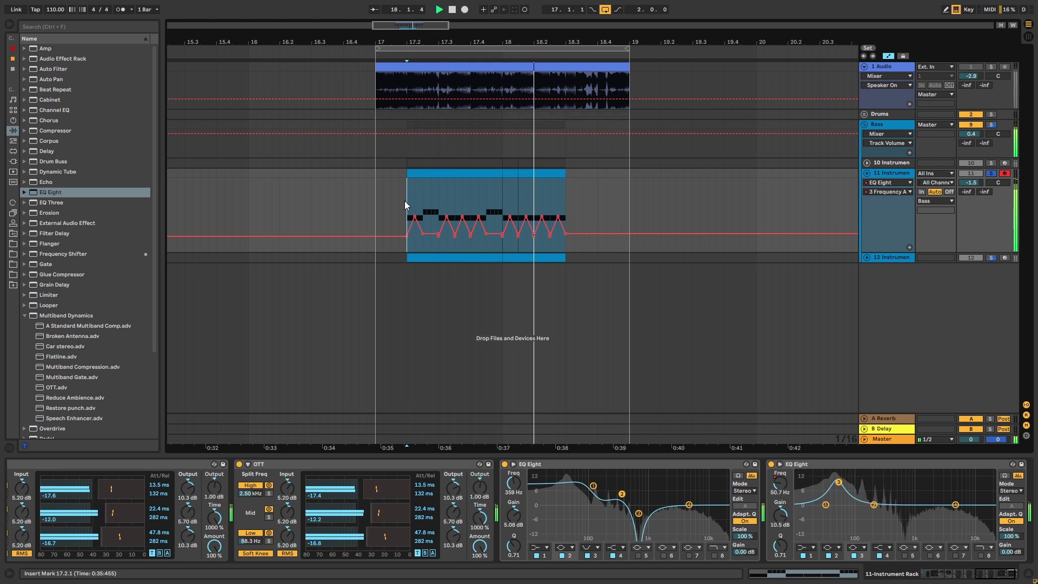
{"action": "key", "text": "space"}
{"action": "left_click_drag", "start_coordinate": [404, 247], "coordinate": [566, 250]}
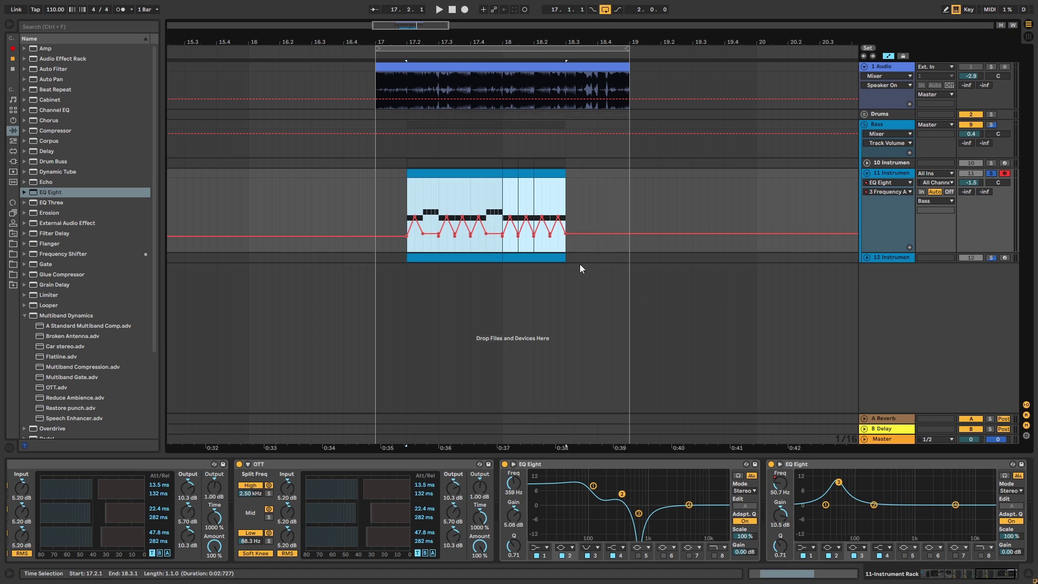
Show the band 3 gain automation lane, paste the zigzag shape into it and raise it.
{"action": "right_click", "coordinate": [785, 518]}
{"action": "left_click", "coordinate": [805, 524]}
{"action": "key", "text": "ctrl+v"}
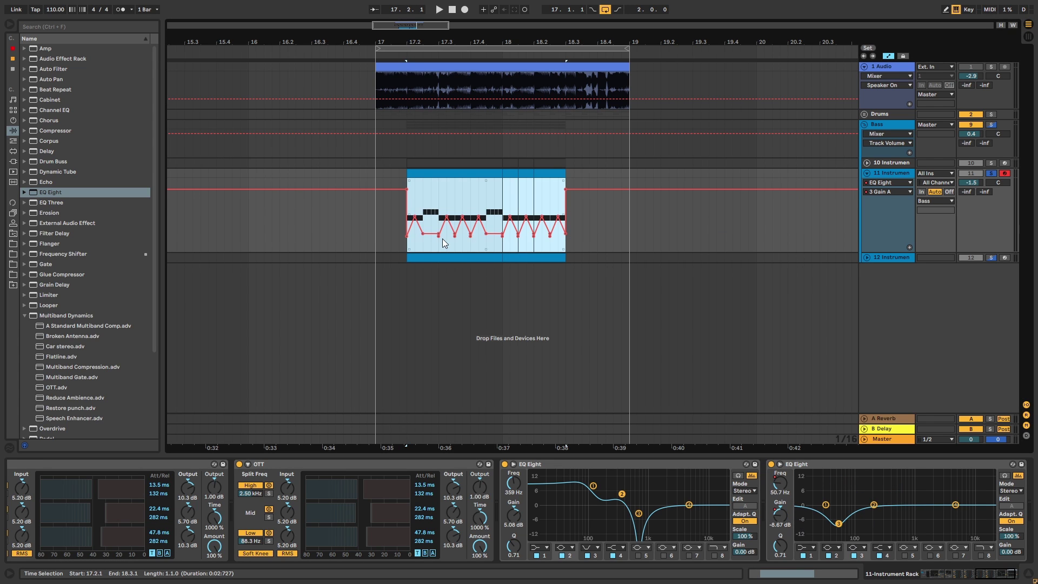
{"action": "left_click_drag", "start_coordinate": [407, 236], "coordinate": [417, 214]}
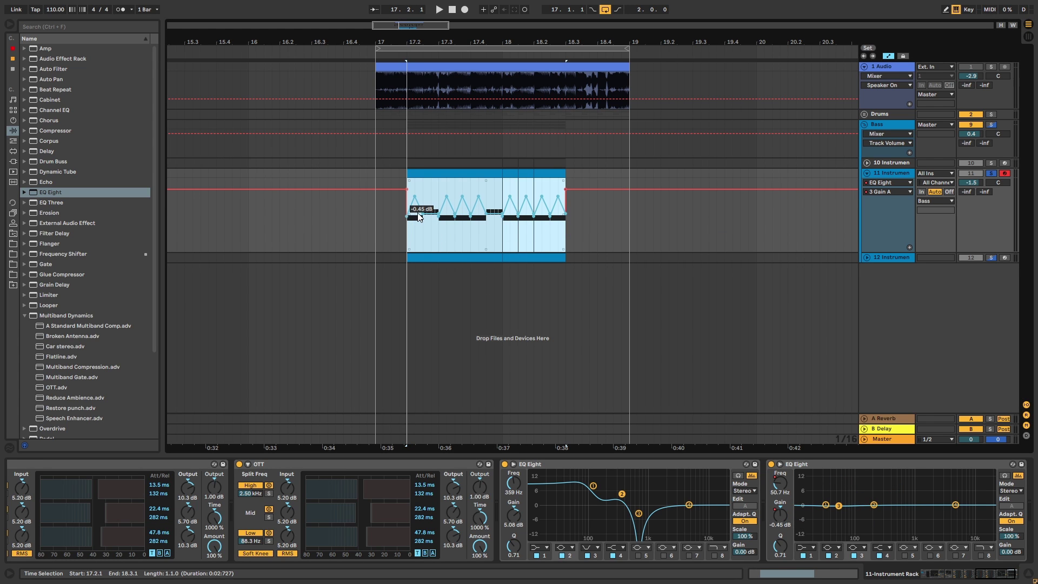
{"action": "key", "text": "space"}
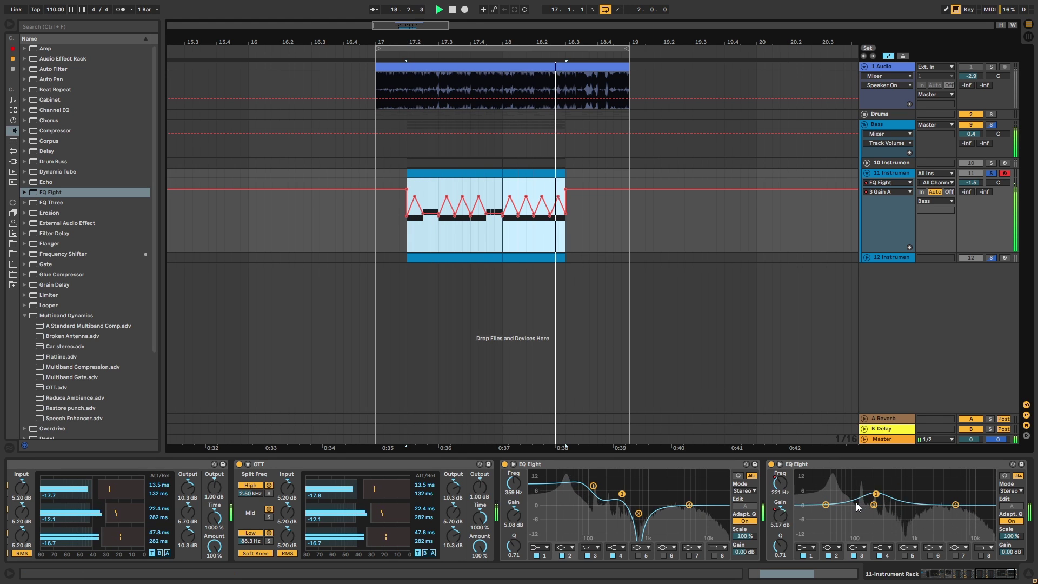
{"action": "key", "text": "space"}
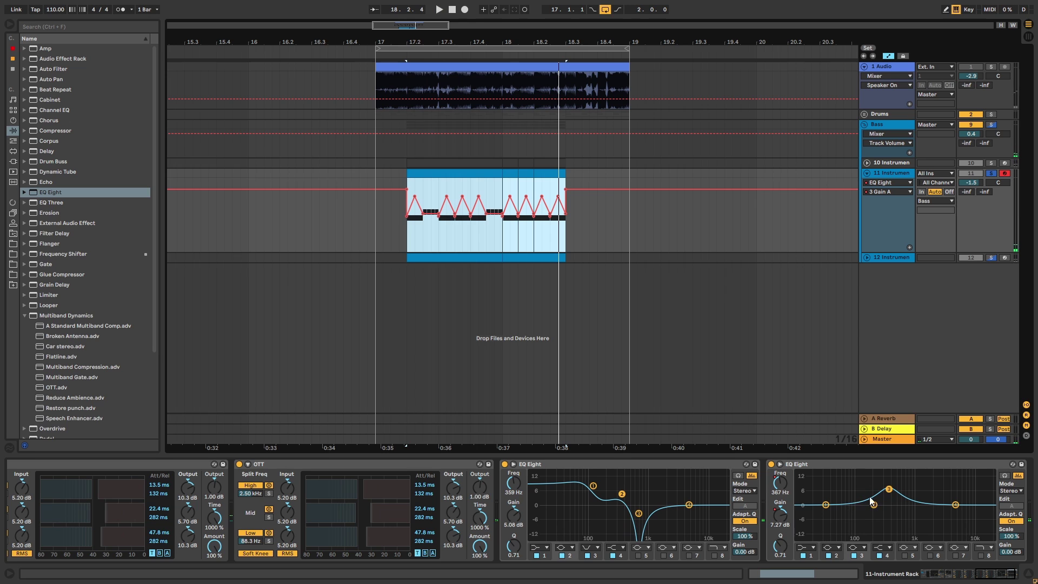
{"action": "key", "text": "space"}
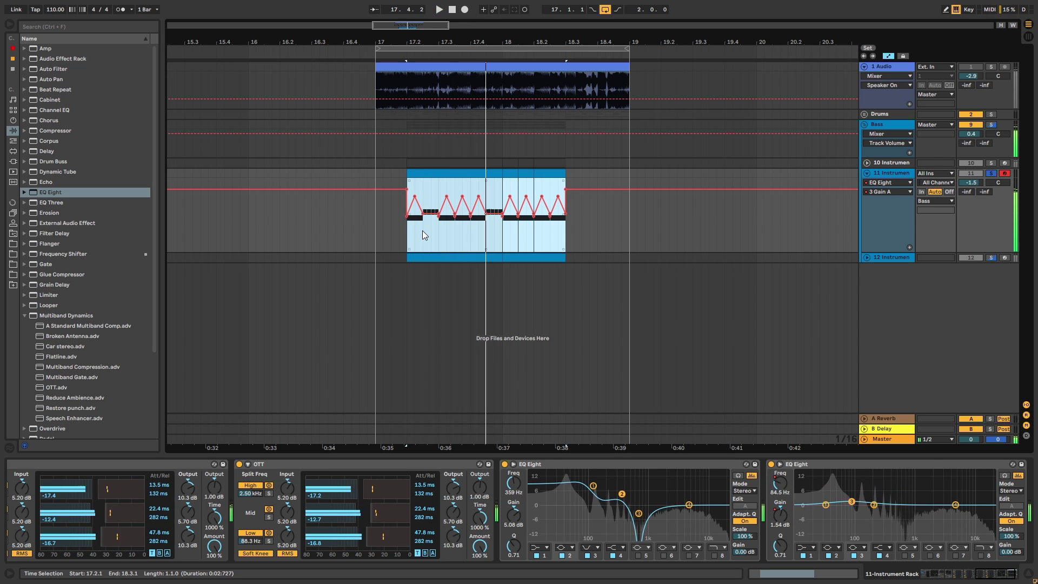
Bend the first gain ramp into a rounded bump and repeat it from 18.1.1 across the clip.
{"action": "left_click_drag", "start_coordinate": [416, 209], "coordinate": [420, 235]}
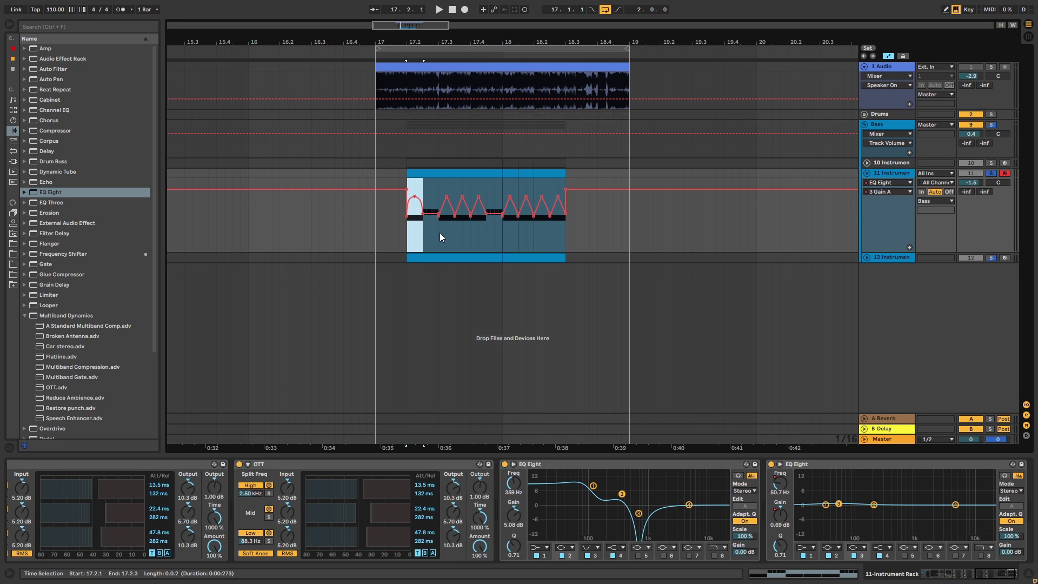
{"action": "left_click", "coordinate": [440, 232]}
{"action": "key", "text": "ctrl+v"}
{"action": "key", "text": "ctrl+d"}
{"action": "key", "text": "ctrl+d"}
{"action": "left_click", "coordinate": [501, 229]}
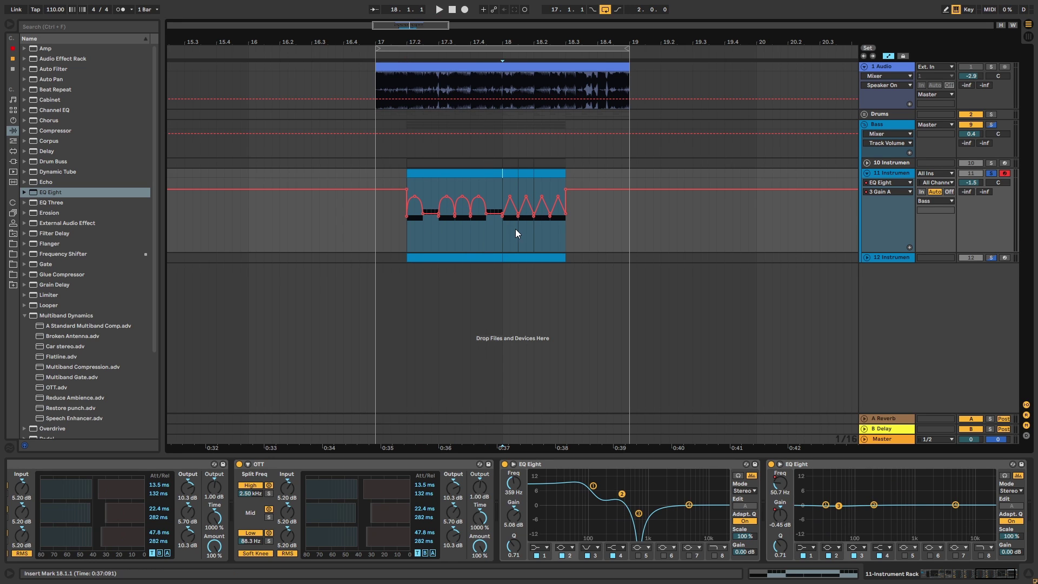
{"action": "key", "text": "ctrl+v"}
{"action": "key", "text": "ctrl+d"}
{"action": "key", "text": "ctrl+d"}
{"action": "key", "text": "ctrl+d"}
{"action": "left_click", "coordinate": [401, 232]}
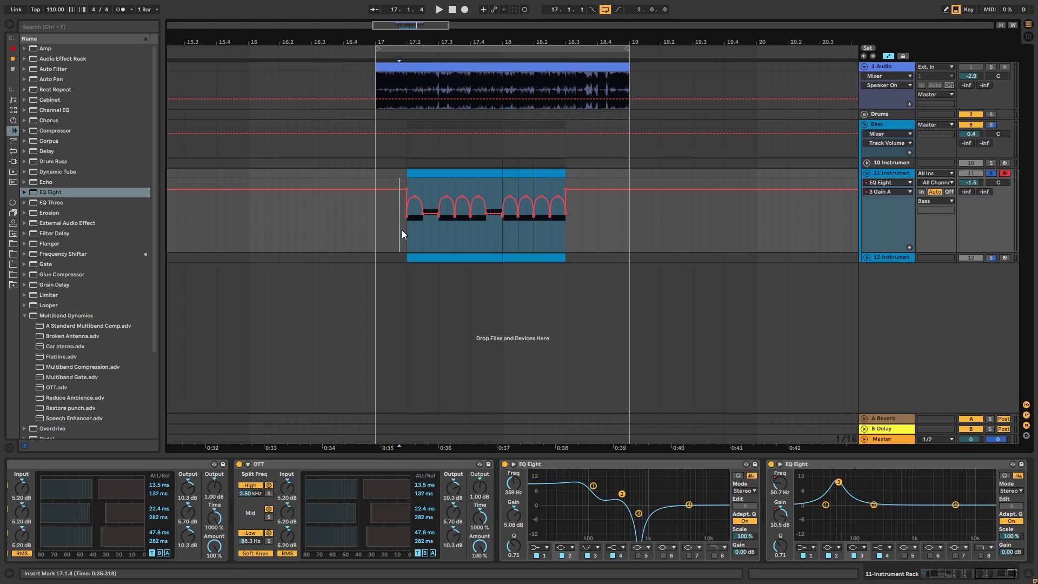
{"action": "key", "text": "space"}
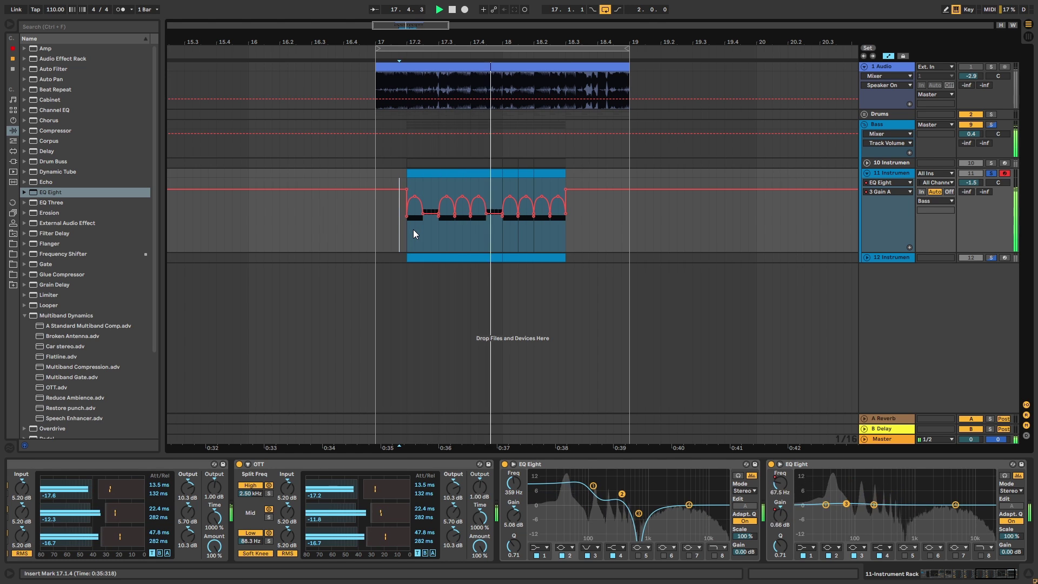
{"action": "key", "text": "space"}
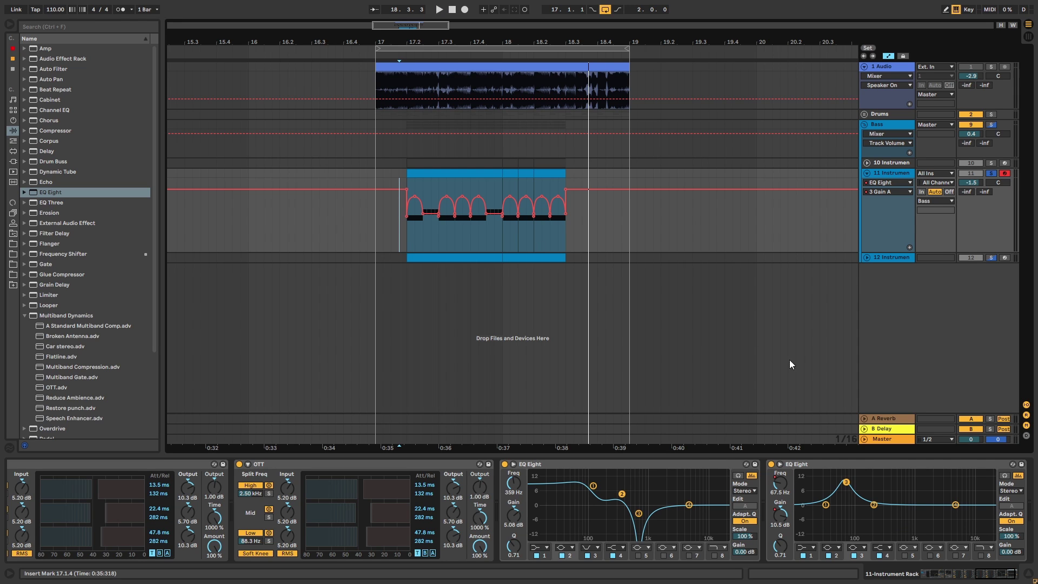
Turn on band 5 in the new EQ Eight and move it to 2.25 kHz.
{"action": "left_click", "coordinate": [904, 555]}
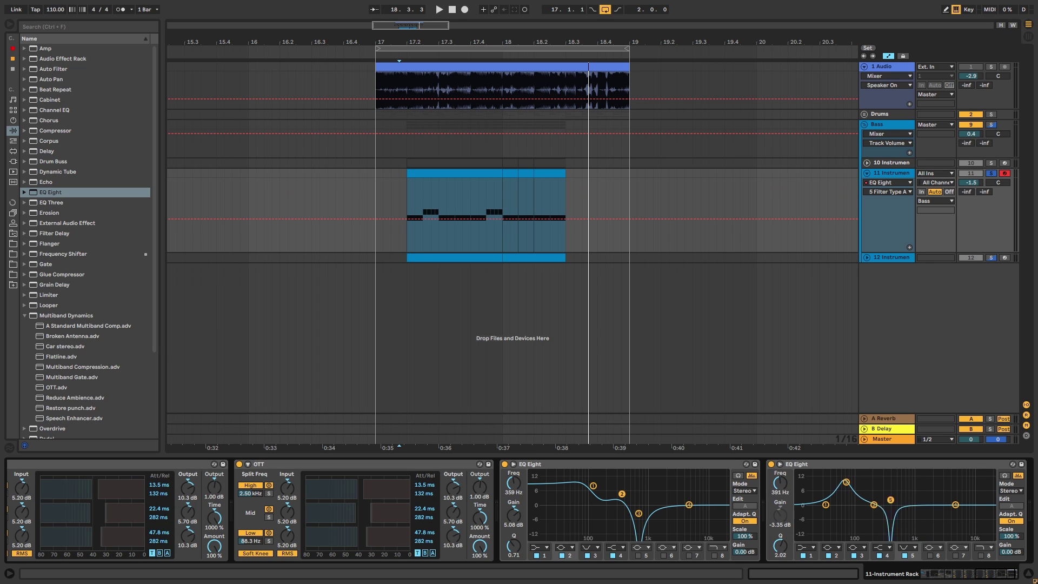
{"action": "key", "text": "space"}
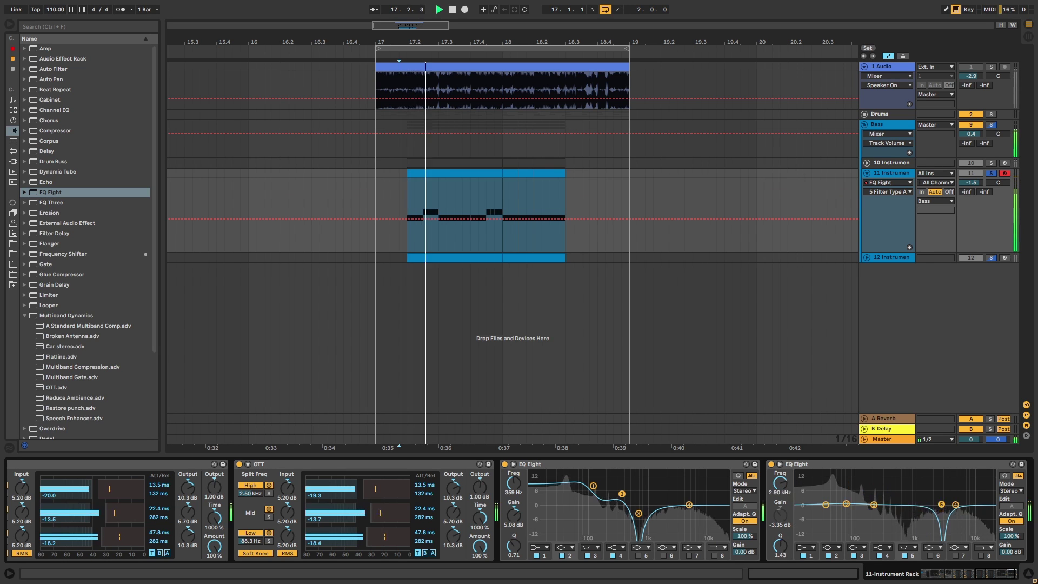
{"action": "left_click_drag", "start_coordinate": [899, 495], "coordinate": [934, 501]}
{"action": "key", "text": "space"}
Draw band 5 frequency automation dipping from 12.4 kHz down to 82.4 Hz.
{"action": "left_click", "coordinate": [407, 200]}
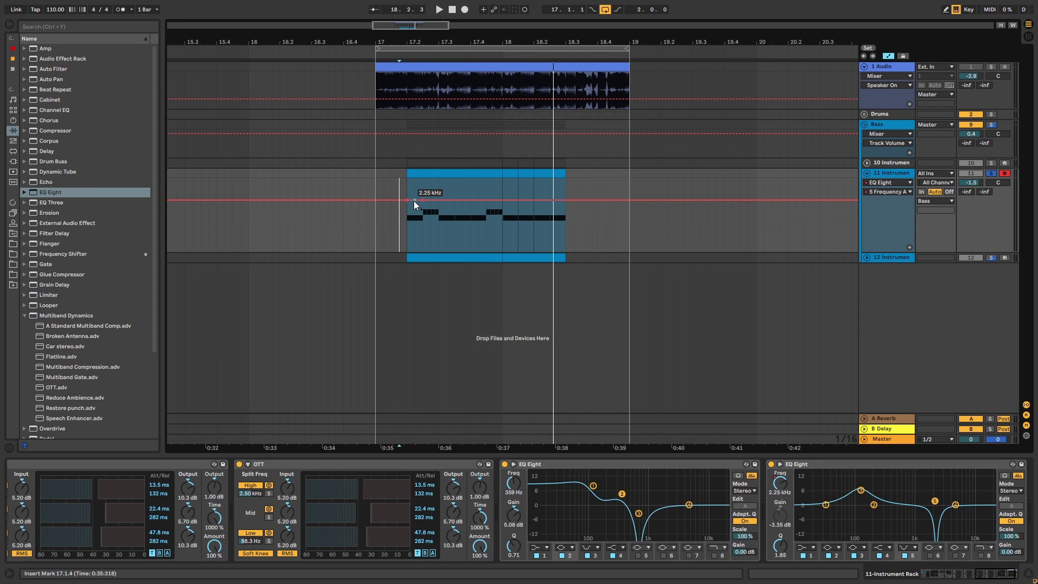
{"action": "key", "text": "space"}
{"action": "mouse_move", "coordinate": [414, 200]}
{"action": "left_mouse_down"}
{"action": "mouse_move", "coordinate": [423, 231]}
{"action": "mouse_move", "coordinate": [414, 228]}
{"action": "left_mouse_up"}
{"action": "key", "text": "space"}
{"action": "key", "text": "space"}
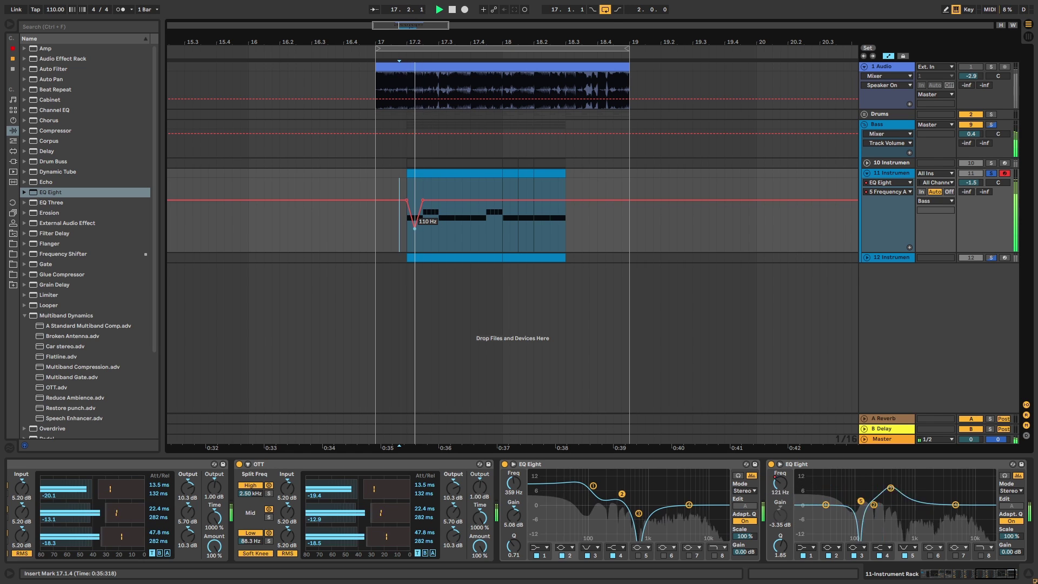
{"action": "key", "text": "space"}
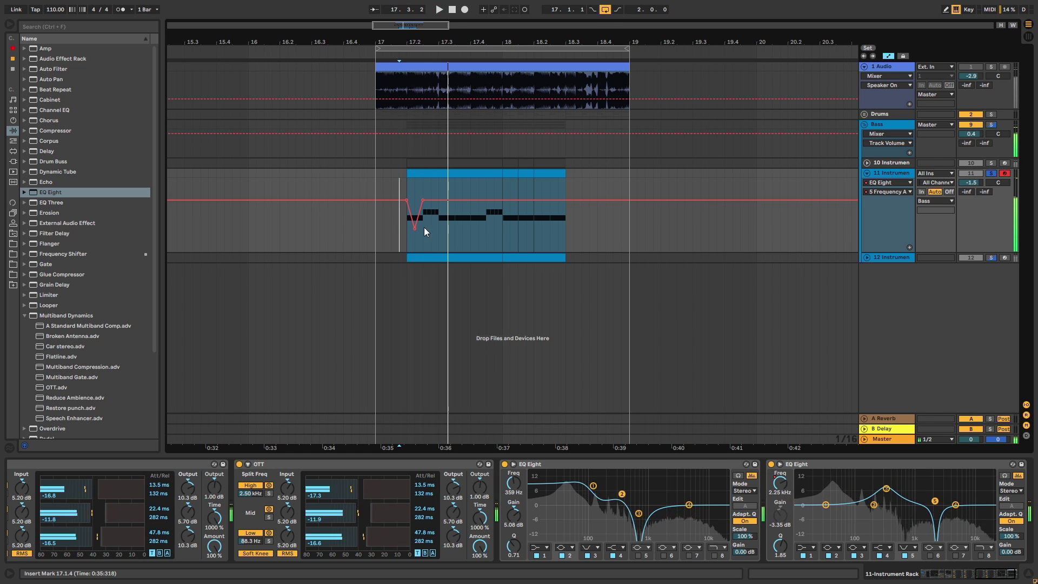
{"action": "left_click_drag", "start_coordinate": [407, 200], "coordinate": [421, 238]}
{"action": "key", "text": "space"}
{"action": "key", "text": "space"}
Paste the dip at 17.3.1 and duplicate it as a zigzag to the clip end.
{"action": "left_click", "coordinate": [441, 239]}
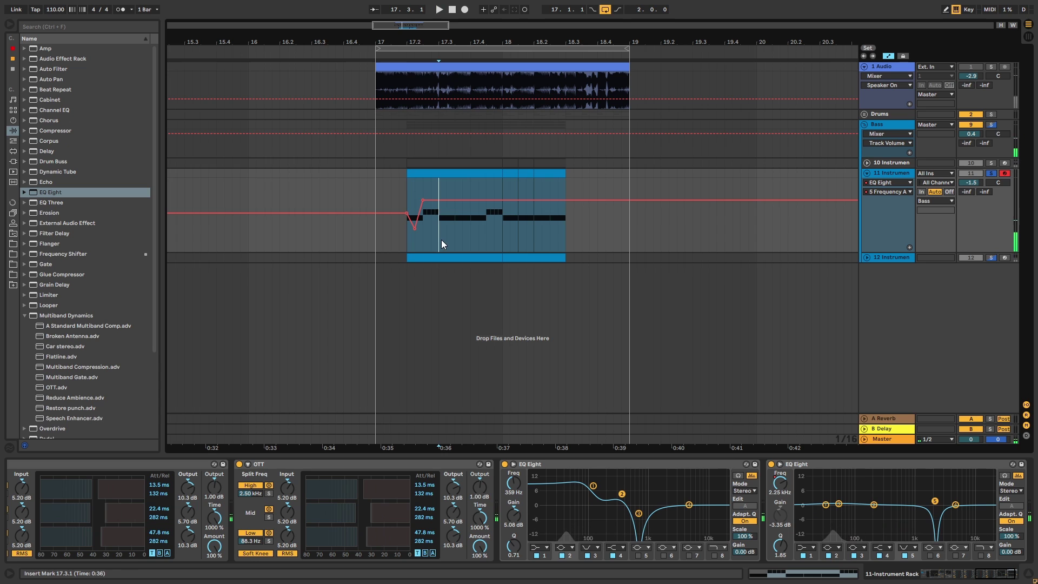
{"action": "key", "text": "ctrl+v"}
{"action": "key", "text": "ctrl+d"}
{"action": "key", "text": "ctrl+d"}
{"action": "left_click", "coordinate": [502, 238]}
{"action": "left_click_drag", "start_coordinate": [486, 238], "coordinate": [471, 239]}
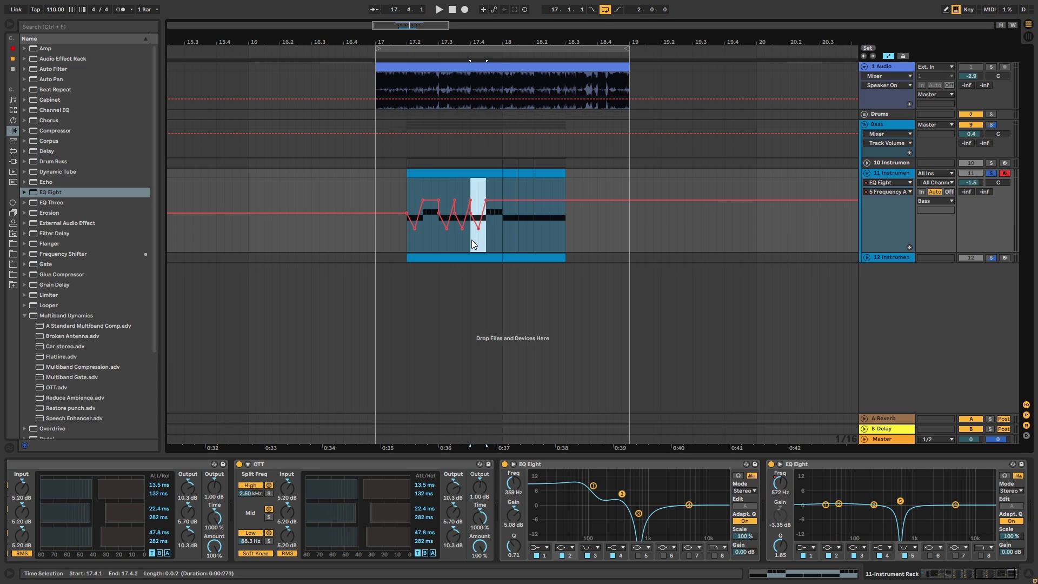
{"action": "key", "text": "ctrl+d"}
{"action": "key", "text": "ctrl+d"}
{"action": "left_click", "coordinate": [414, 236]}
{"action": "key", "text": "space"}
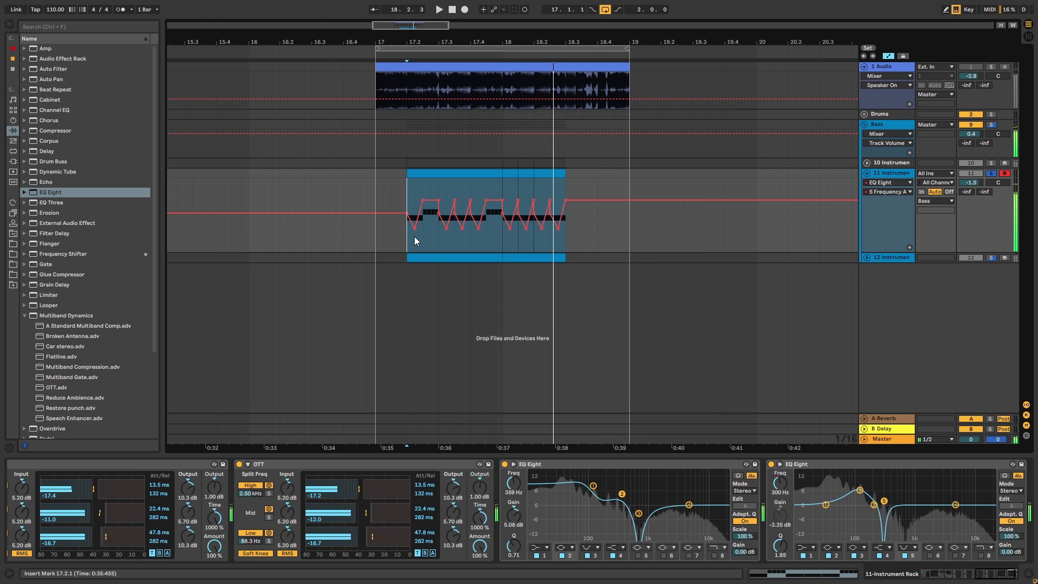
{"action": "key", "text": "space"}
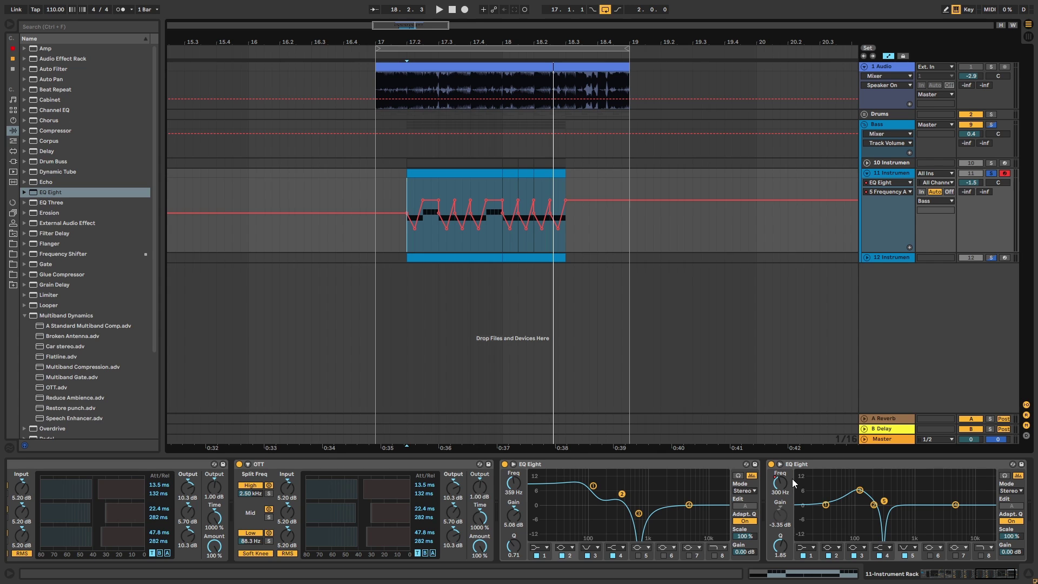
Add OTT to the end of the bass chain with its Amount lowered to 38%.
{"action": "key", "text": "ctrl+z"}
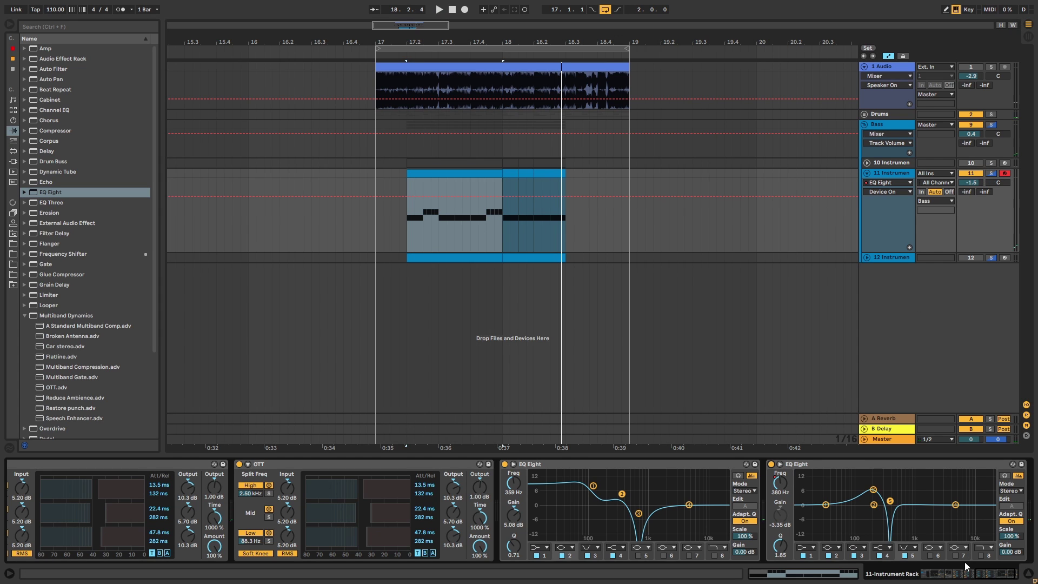
{"action": "left_click_drag", "start_coordinate": [988, 577], "coordinate": [1000, 577]}
{"action": "left_click_drag", "start_coordinate": [55, 388], "coordinate": [282, 419]}
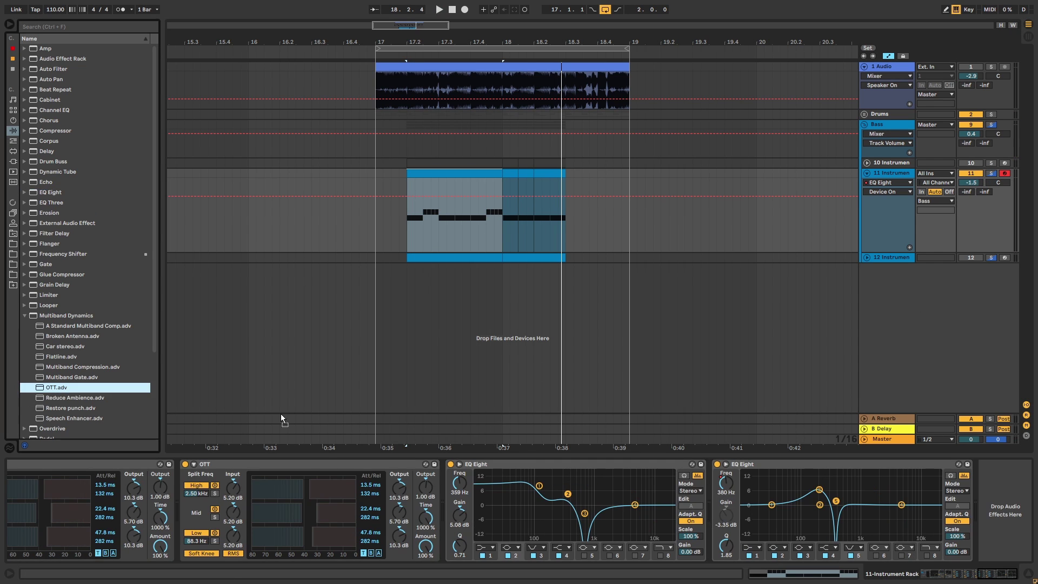
{"action": "left_click_drag", "start_coordinate": [1010, 513], "coordinate": [1009, 514]}
{"action": "left_click_drag", "start_coordinate": [1011, 552], "coordinate": [1011, 557]}
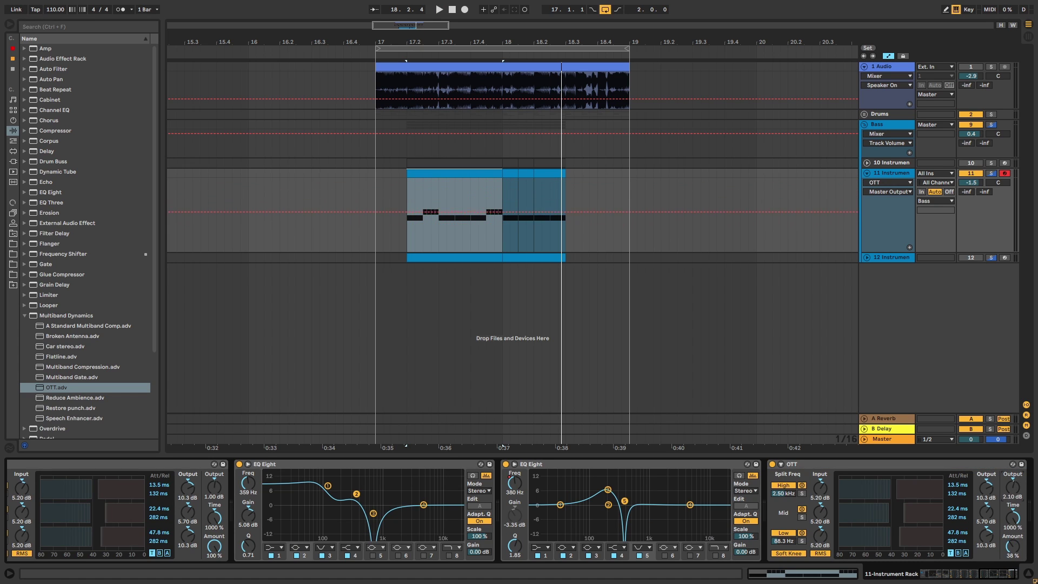
Load an EQ Eight after OTT and raise band 4 about 5.33 dB near 4.64 kHz.
{"action": "left_click", "coordinate": [52, 192]}
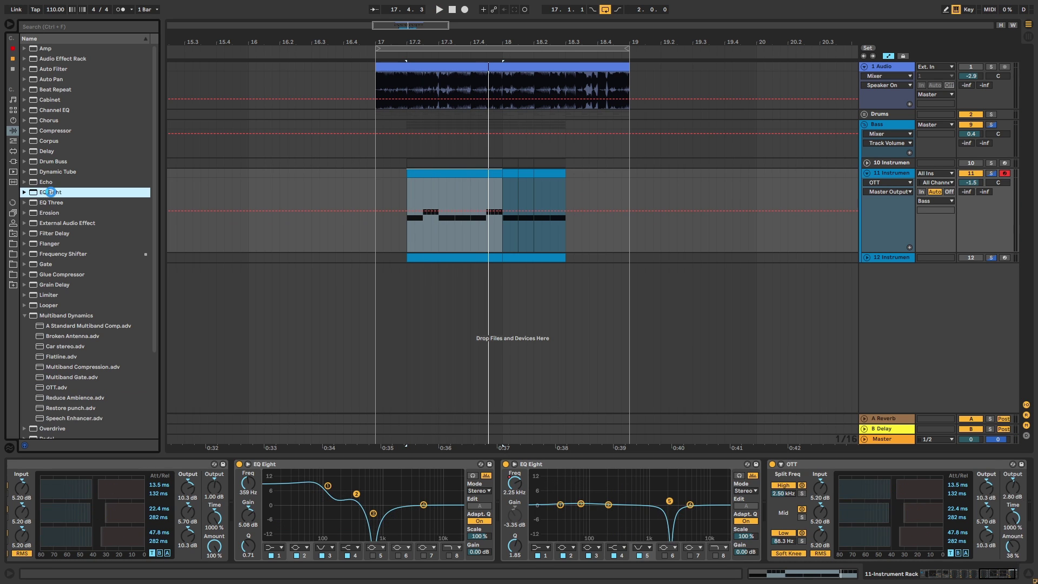
{"action": "double_click", "coordinate": [51, 192]}
{"action": "left_click_drag", "start_coordinate": [954, 505], "coordinate": [953, 493]}
{"action": "key", "text": "space"}
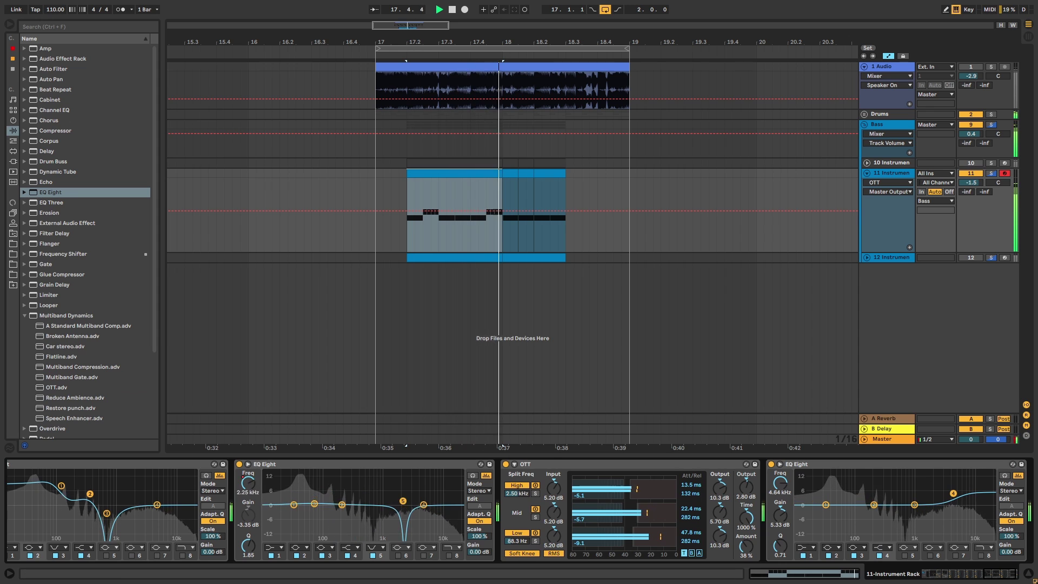
{"action": "key", "text": "space"}
{"action": "left_click_drag", "start_coordinate": [1004, 577], "coordinate": [940, 574]}
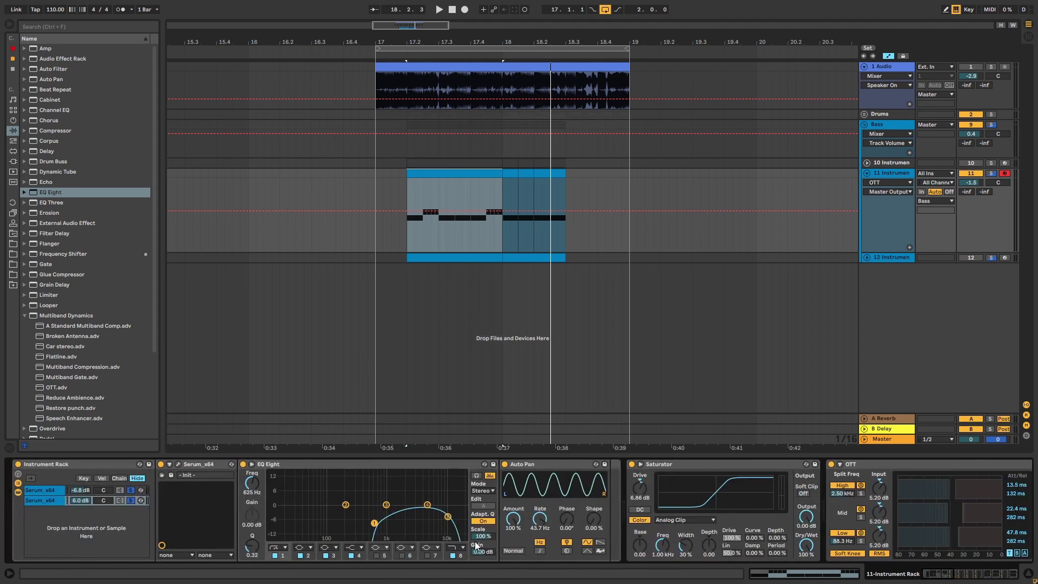
In the first Serum layer, add filter drive and lower the cutoff, then close the plugin.
{"action": "left_click", "coordinate": [47, 495]}
{"action": "left_click", "coordinate": [178, 464]}
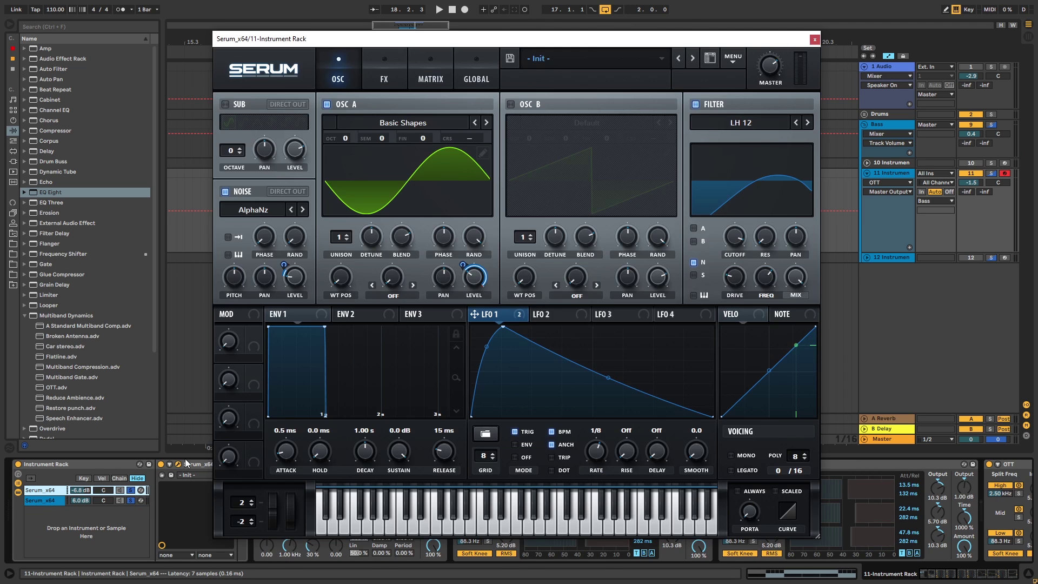
{"action": "left_click", "coordinate": [766, 279]}
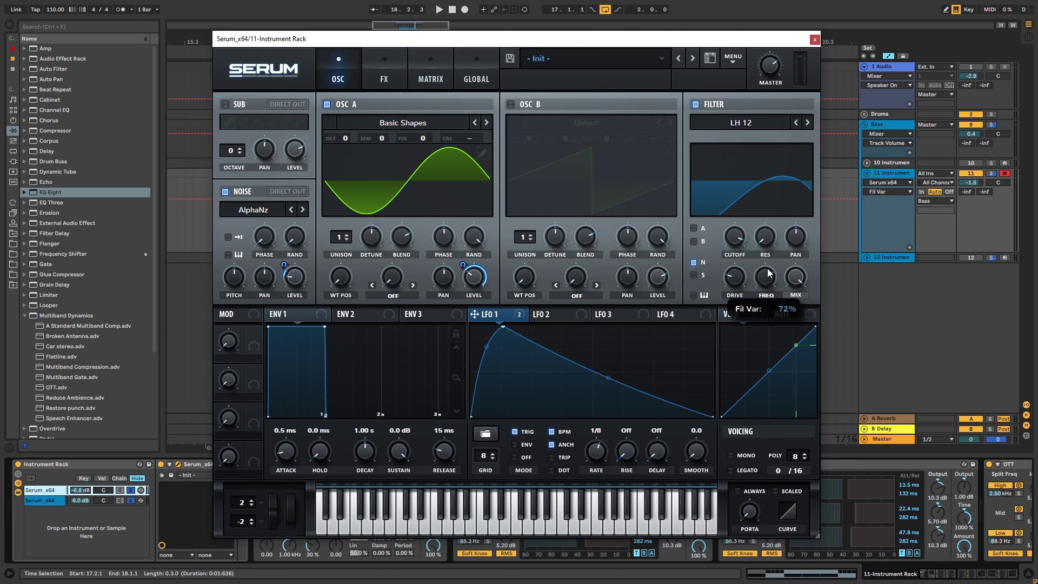
{"action": "left_click_drag", "start_coordinate": [768, 269], "coordinate": [741, 252]}
{"action": "key", "text": "space"}
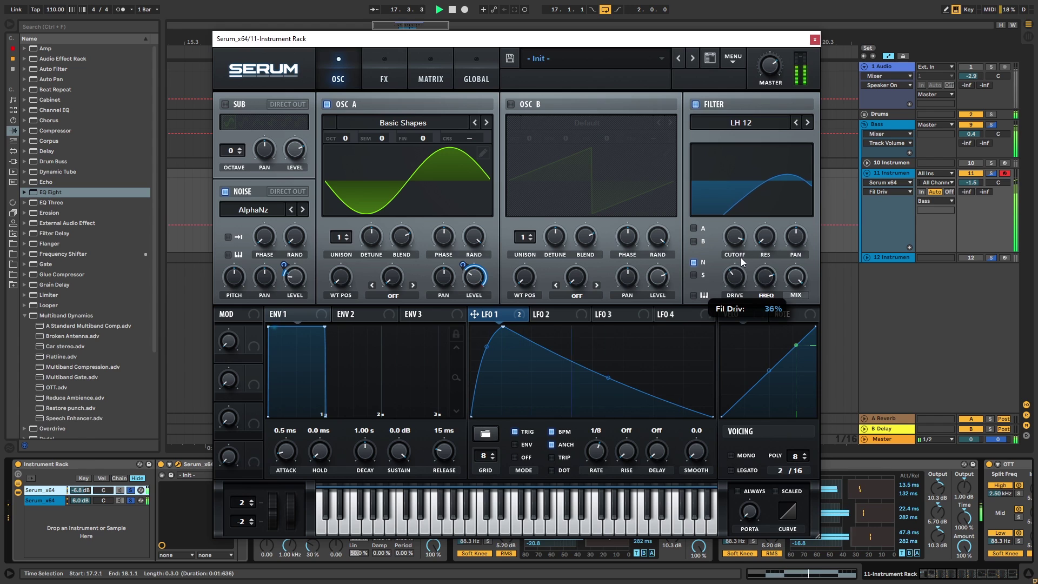
{"action": "left_click", "coordinate": [773, 276]}
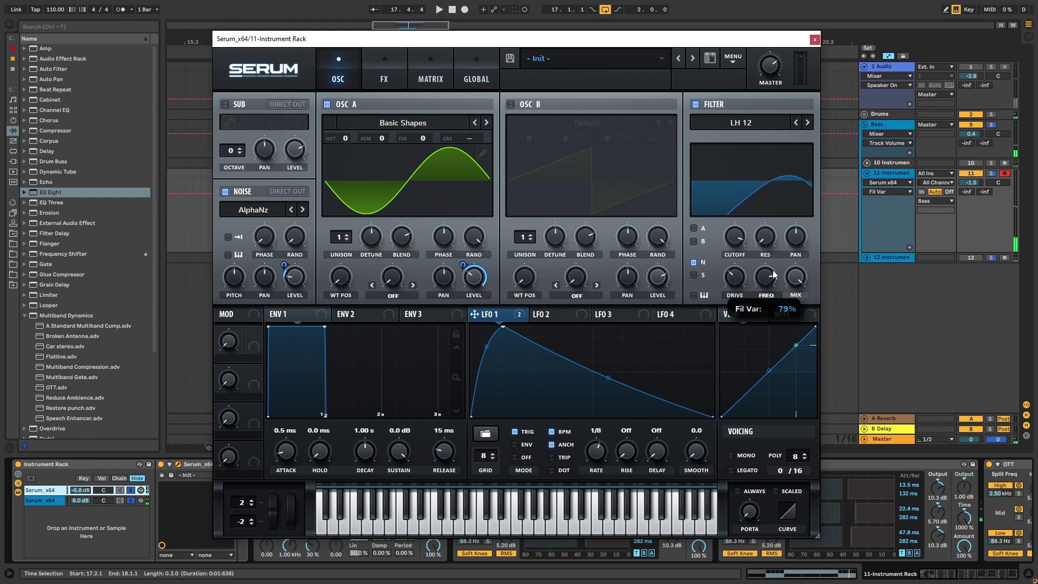
{"action": "left_click_drag", "start_coordinate": [777, 266], "coordinate": [773, 277]}
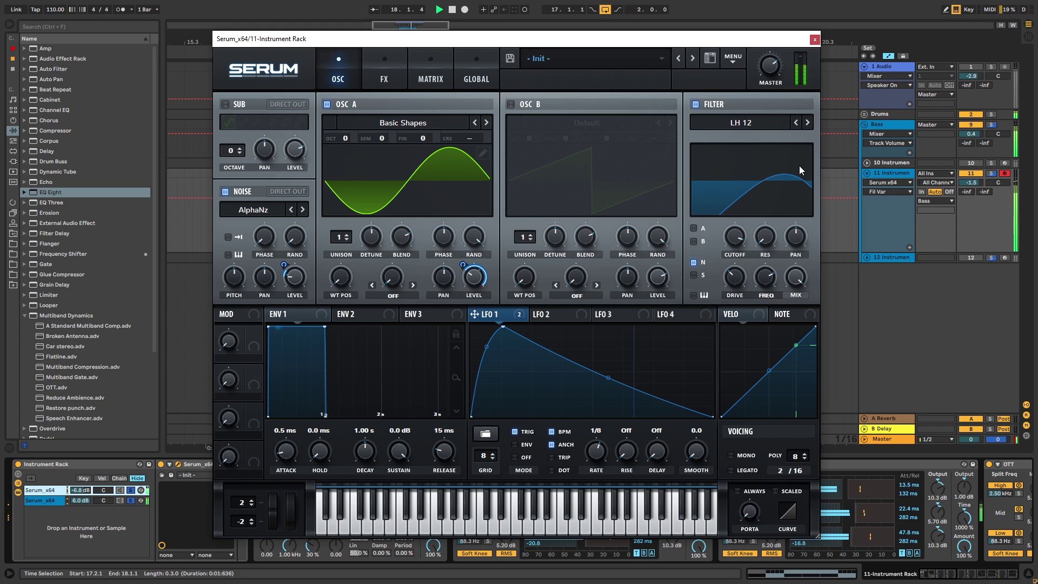
{"action": "left_click", "coordinate": [817, 40]}
Set the first Serum chain volume to -3.7 dB and the second to 2.0 dB.
{"action": "left_click", "coordinate": [83, 502]}
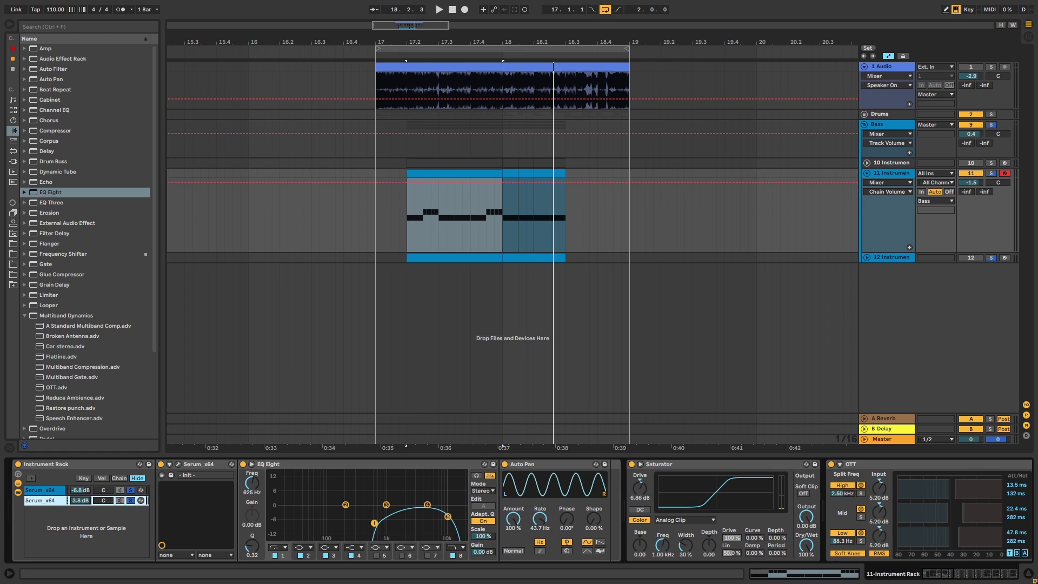
{"action": "key", "text": "space"}
{"action": "left_click_drag", "start_coordinate": [81, 491], "coordinate": [87, 476]}
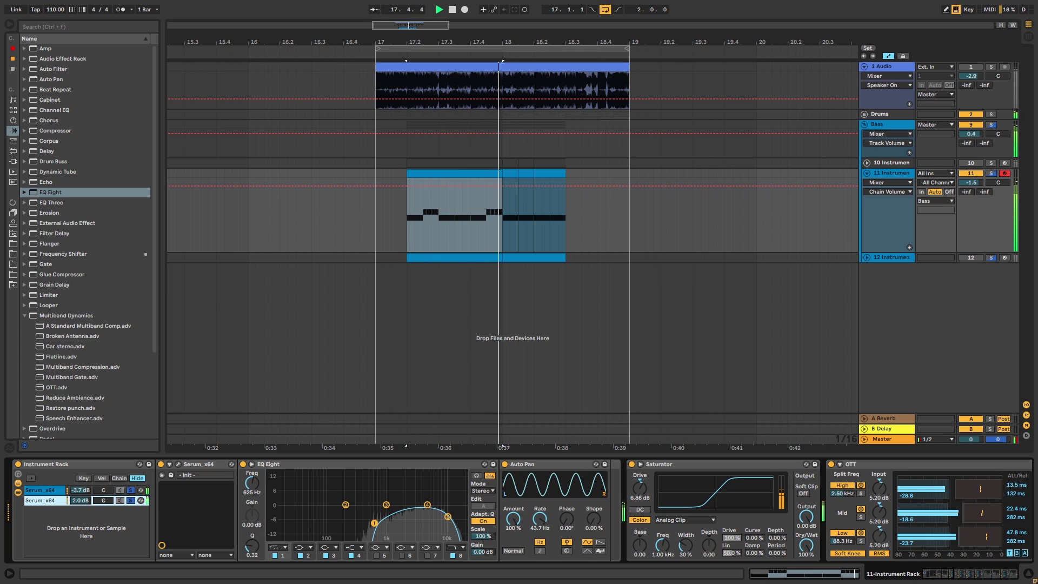
{"action": "left_click_drag", "start_coordinate": [951, 573], "coordinate": [1016, 571]}
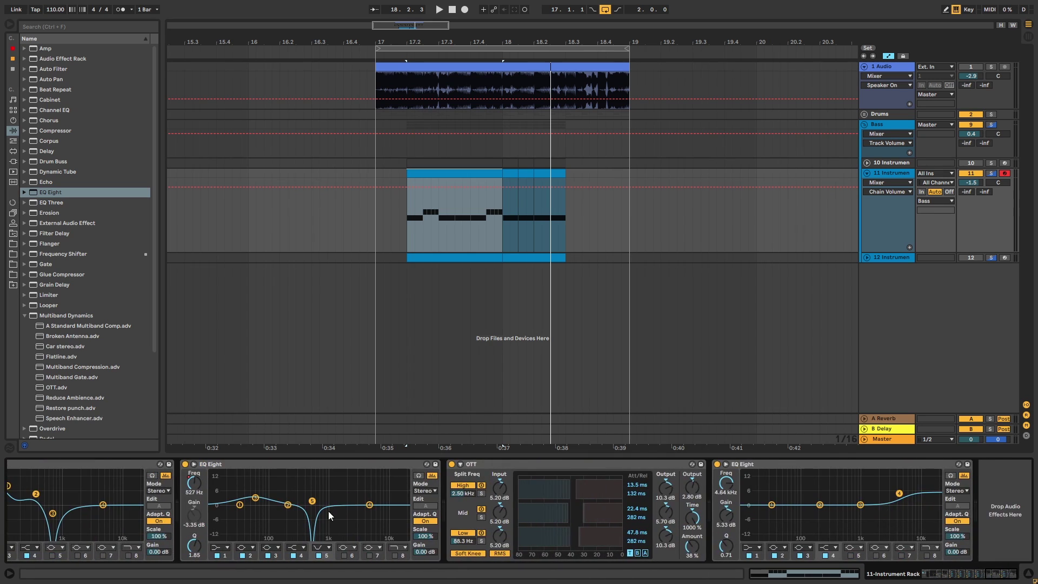
Compare the bass with EQ Eight switched off and back on during playback.
{"action": "left_click", "coordinate": [185, 464]}
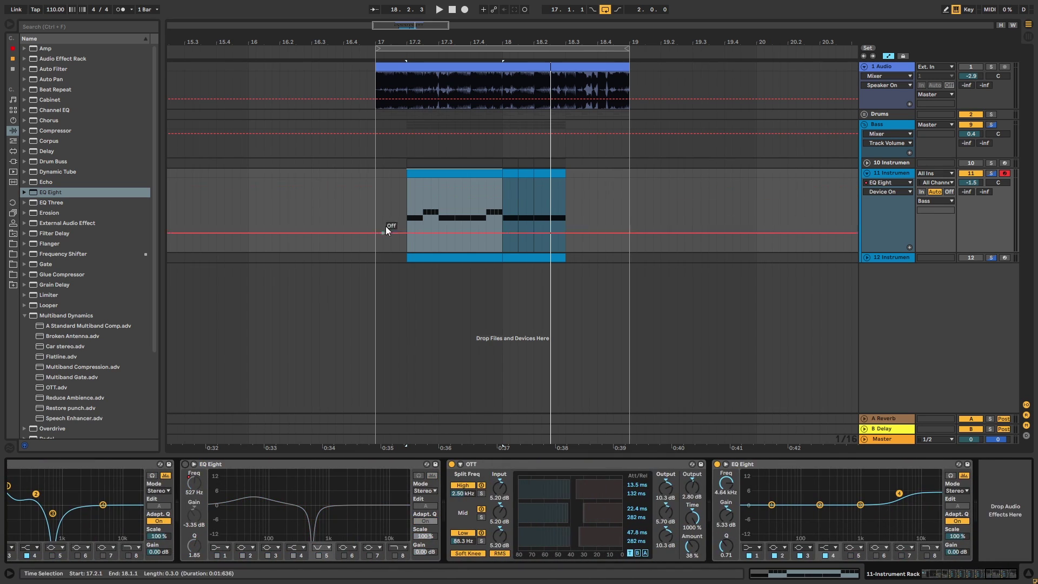
{"action": "left_click", "coordinate": [404, 200]}
{"action": "key", "text": "space"}
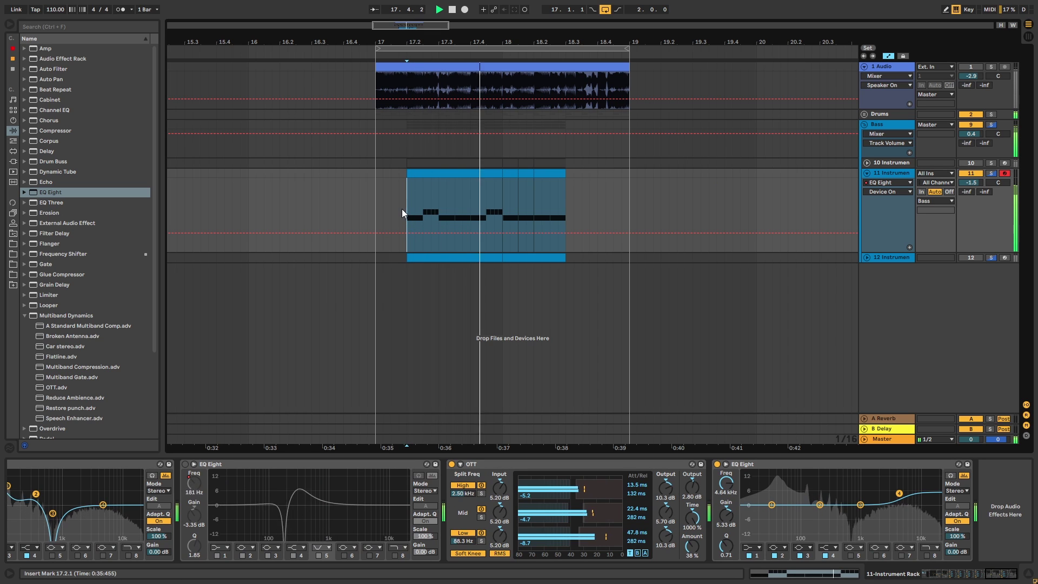
{"action": "key", "text": "space"}
{"action": "left_click", "coordinate": [185, 464]}
{"action": "key", "text": "space"}
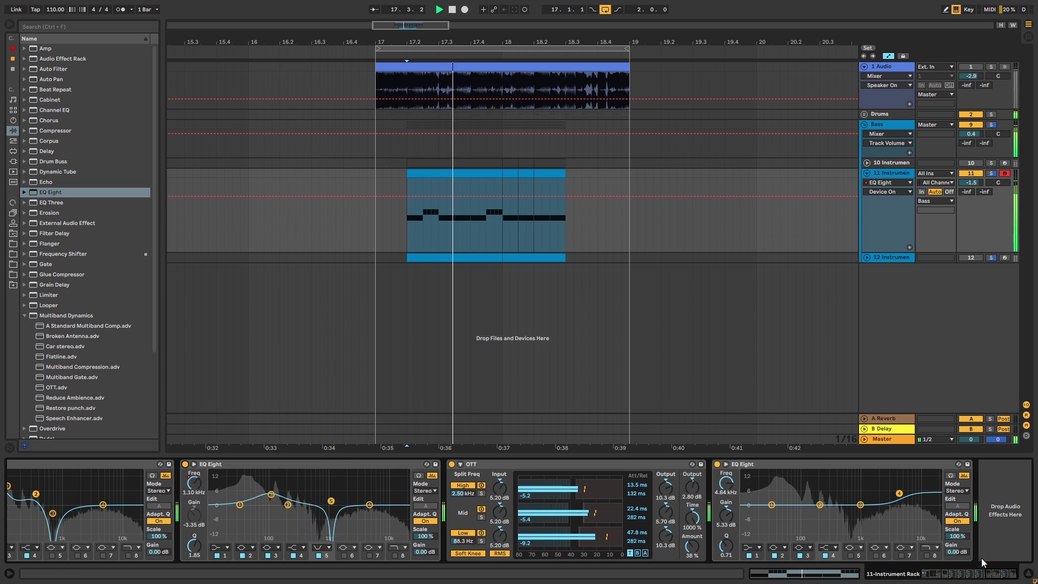
Set Saturator Drive to 12.6 dB and Output to -4.57 dB, then audition it.
{"action": "left_click_drag", "start_coordinate": [987, 575], "coordinate": [982, 576]}
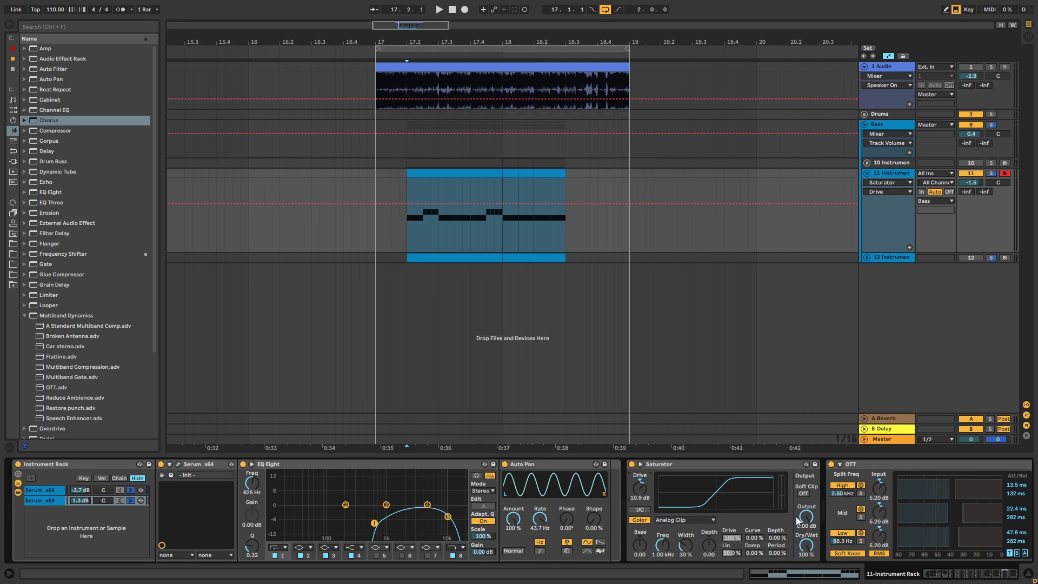
{"action": "key", "text": "space"}
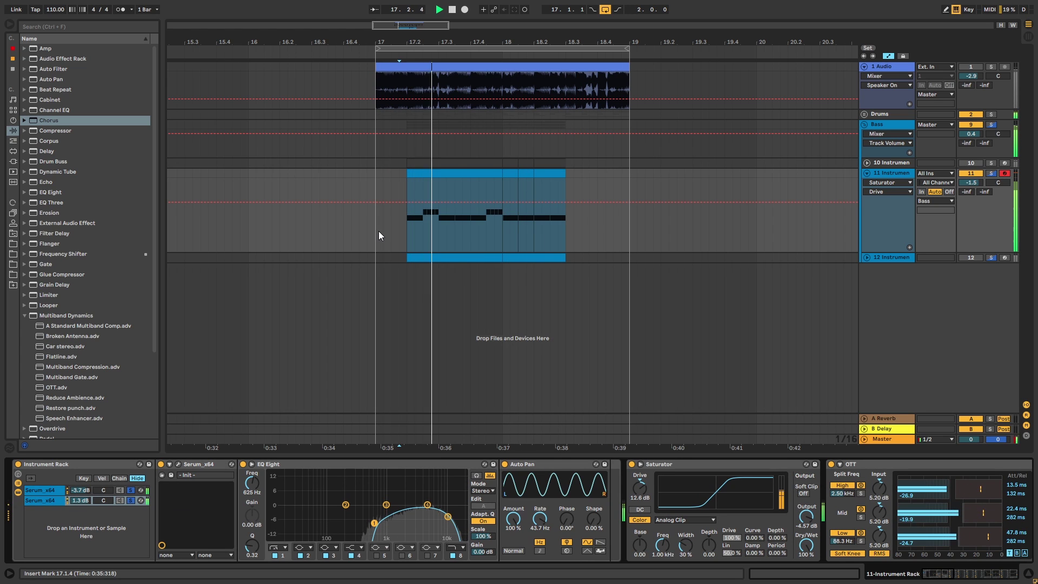
{"action": "key", "text": "space"}
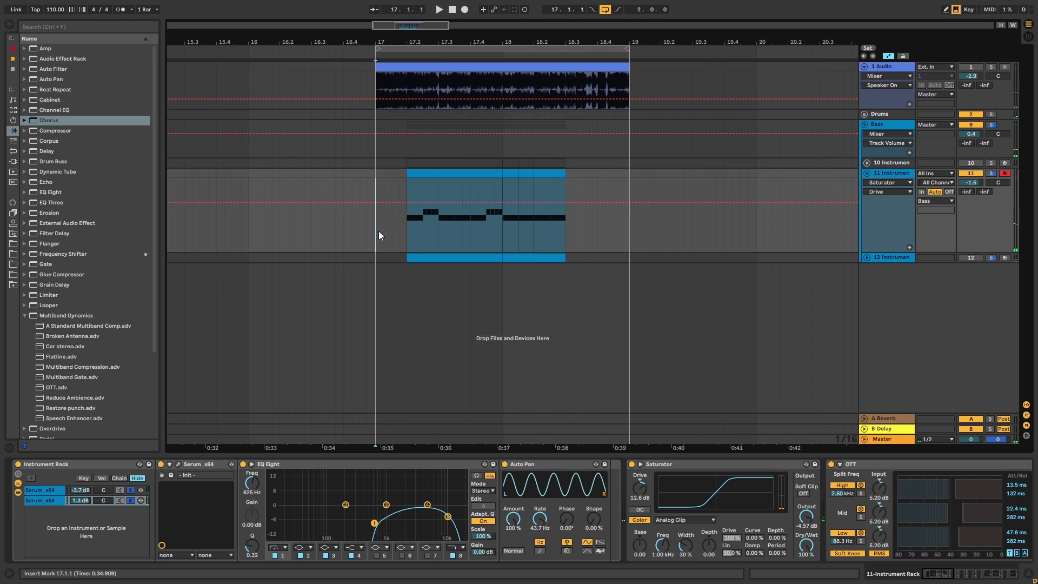